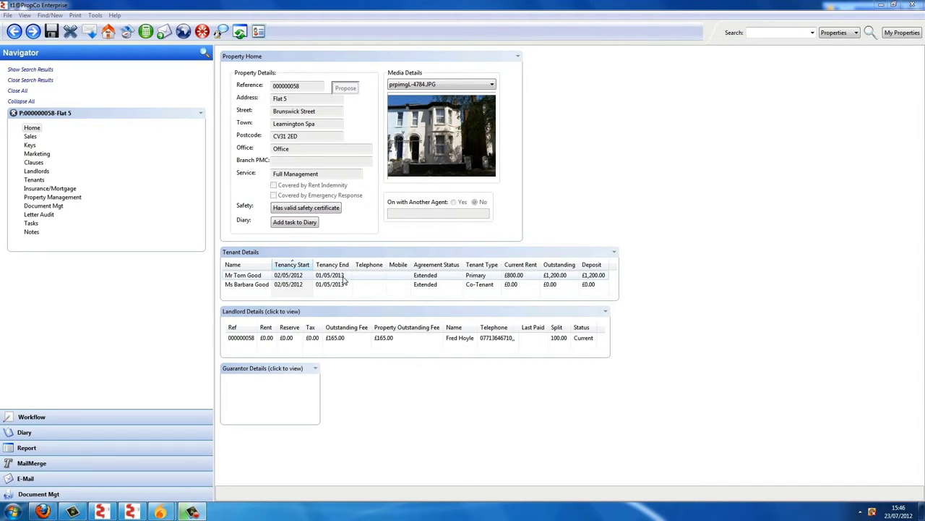
Open the Lease Ends workflow and expand the Office branch to check the property's pending renewal action
{"action": "left_click", "coordinate": [106, 416]}
{"action": "left_click", "coordinate": [20, 104]}
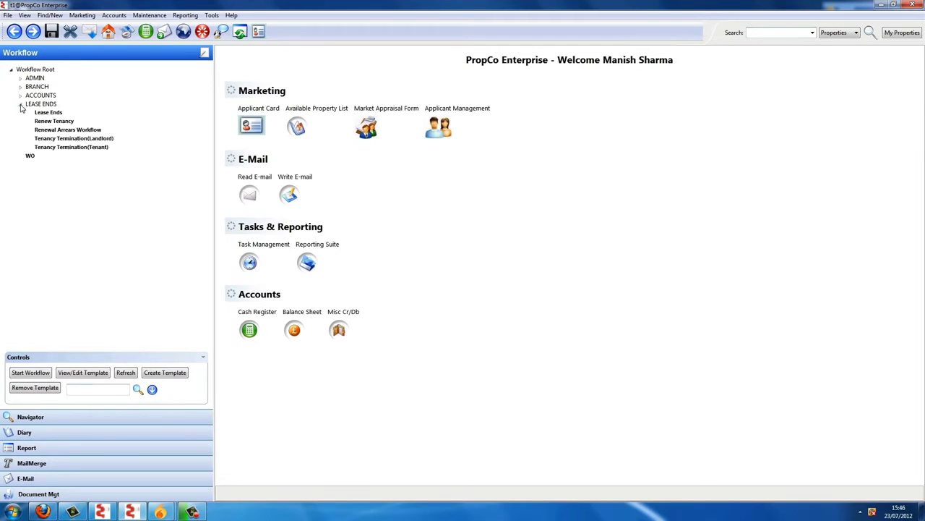
{"action": "left_click", "coordinate": [49, 113]}
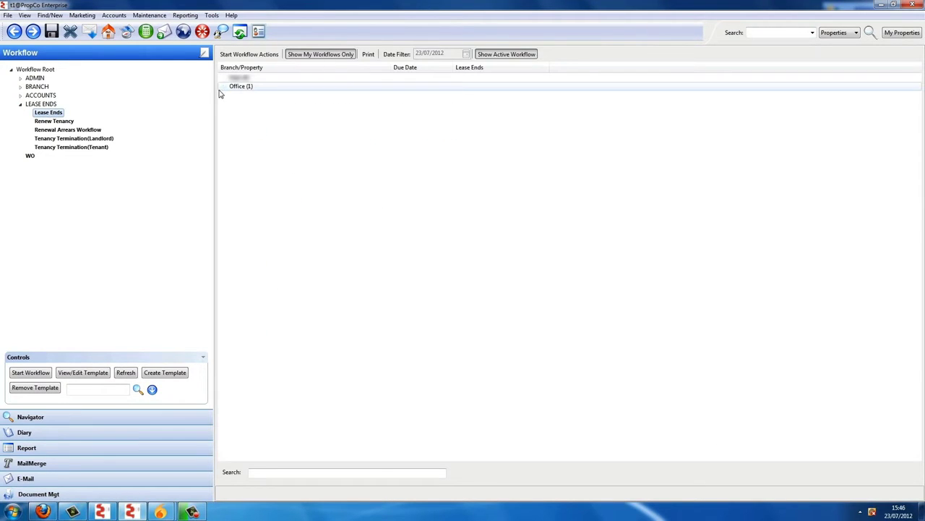
{"action": "left_click", "coordinate": [224, 87]}
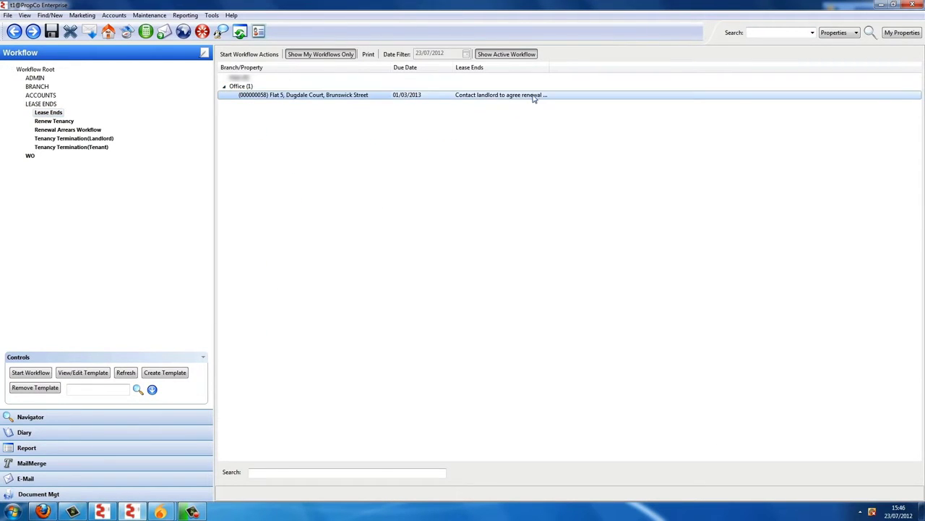
Open the task list and filter it to exclude every task type except Tenancy End Reminder
{"action": "left_click", "coordinate": [108, 31]}
{"action": "left_click", "coordinate": [252, 265]}
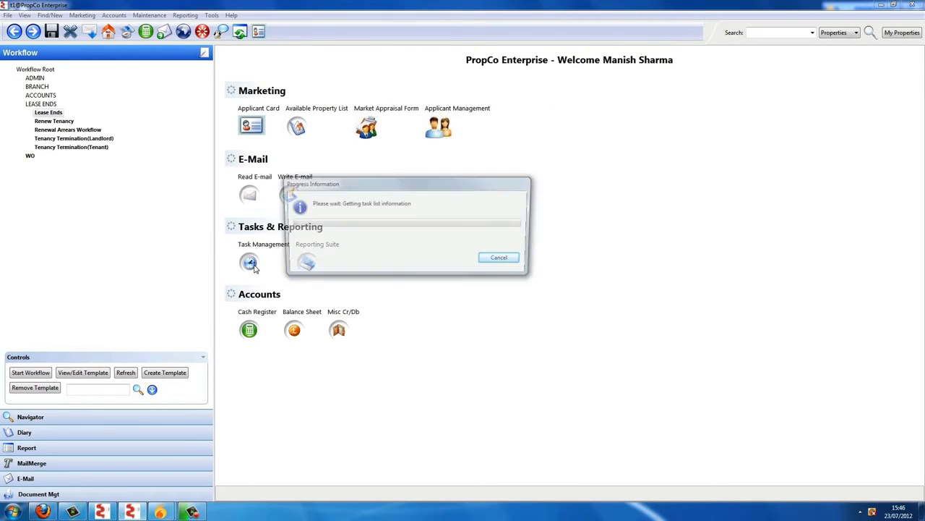
{"action": "left_click", "coordinate": [362, 200]}
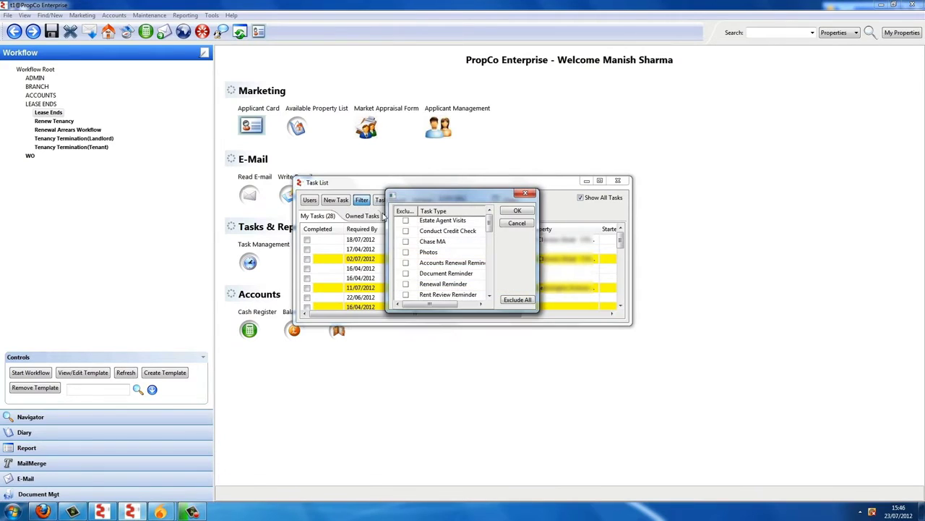
{"action": "left_click", "coordinate": [518, 300]}
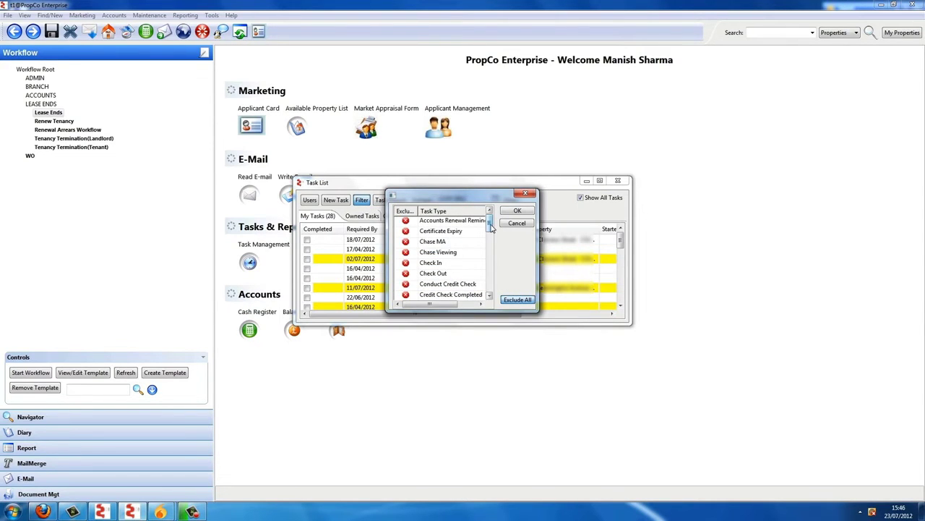
{"action": "scroll", "coordinate": [394, 253], "scroll_direction": "down", "scroll_amount": 10}
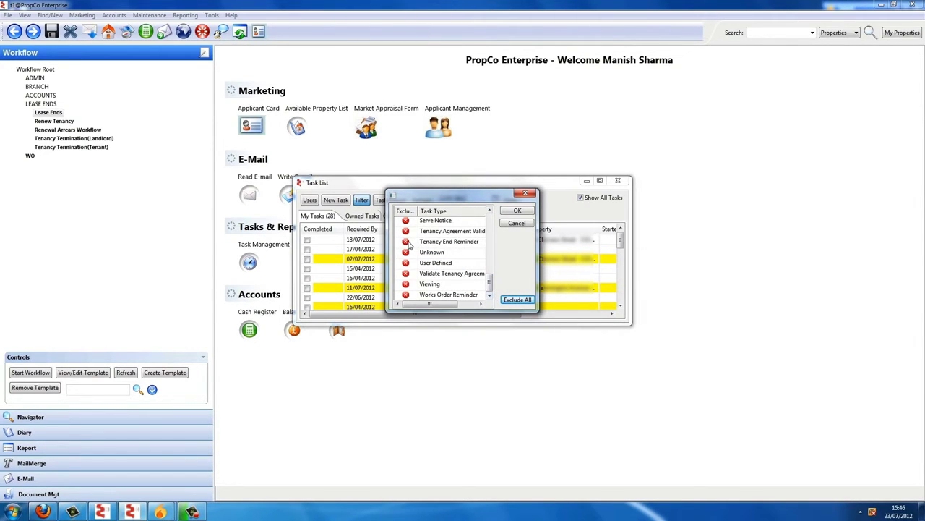
{"action": "left_click", "coordinate": [406, 241]}
{"action": "left_click", "coordinate": [527, 215]}
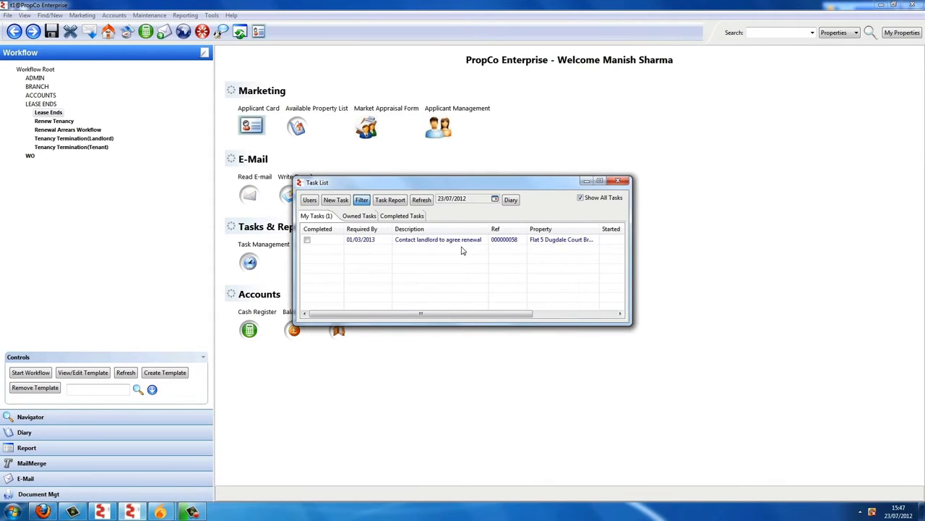
Confirm that the landlord has been called about the renewal and record the landlord's response as Renew
{"action": "left_click", "coordinate": [463, 243]}
{"action": "double_click", "coordinate": [481, 240]}
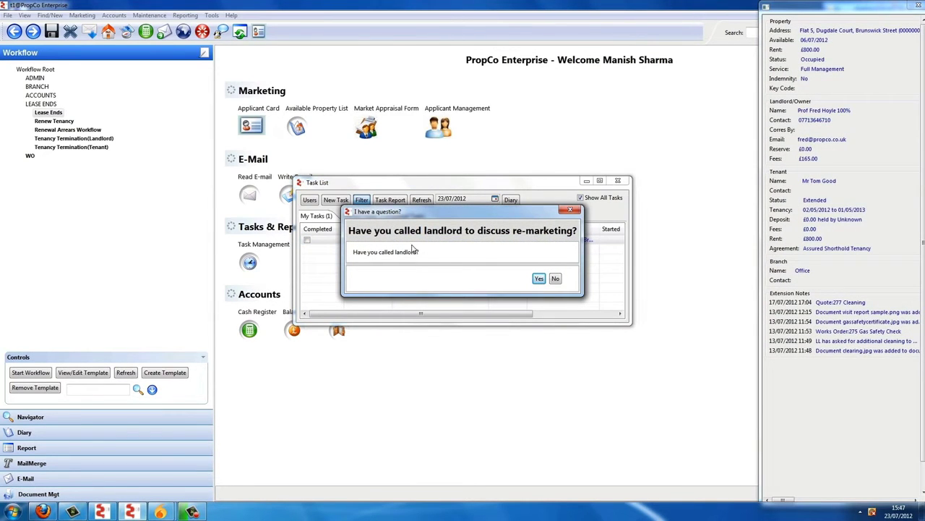
{"action": "left_click", "coordinate": [542, 279]}
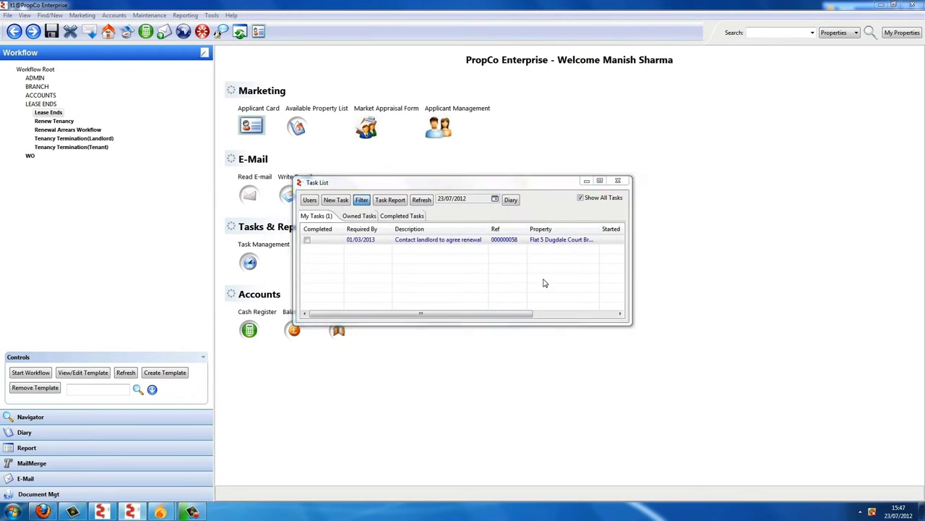
{"action": "double_click", "coordinate": [445, 241]}
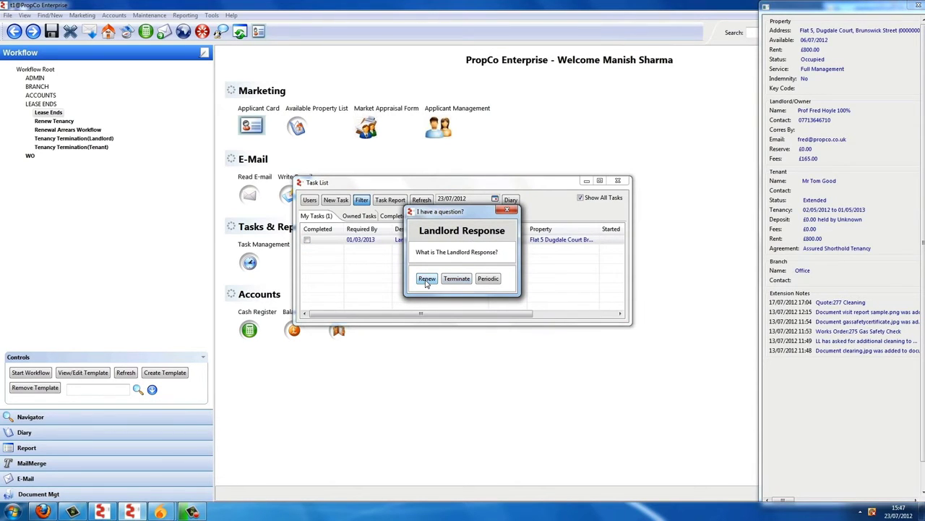
{"action": "left_click", "coordinate": [427, 279]}
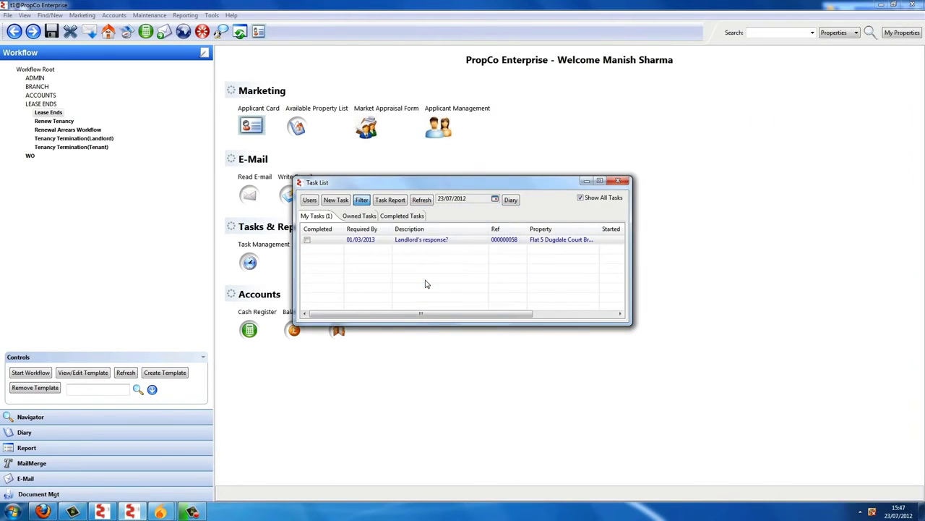
Mark the tenant phone call as done and record the tenant's response as Terminate
{"action": "double_click", "coordinate": [496, 239]}
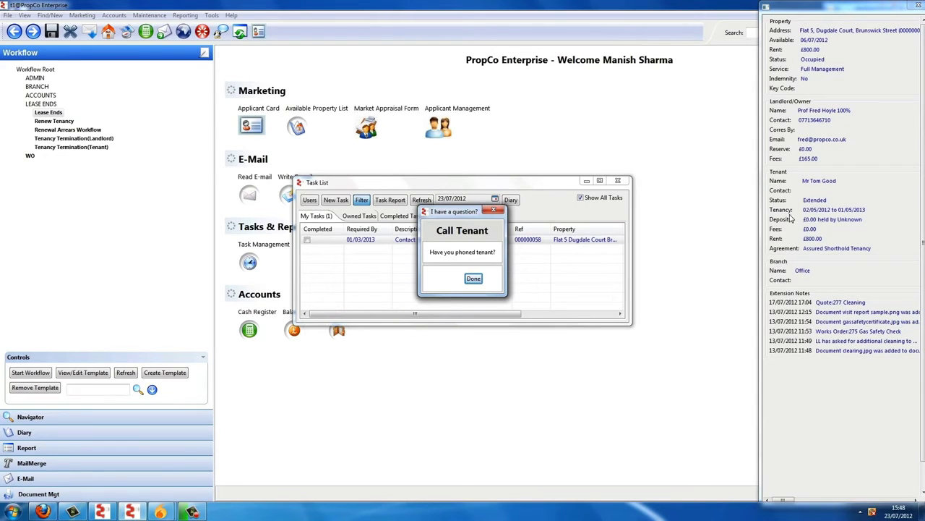
{"action": "left_click", "coordinate": [479, 282]}
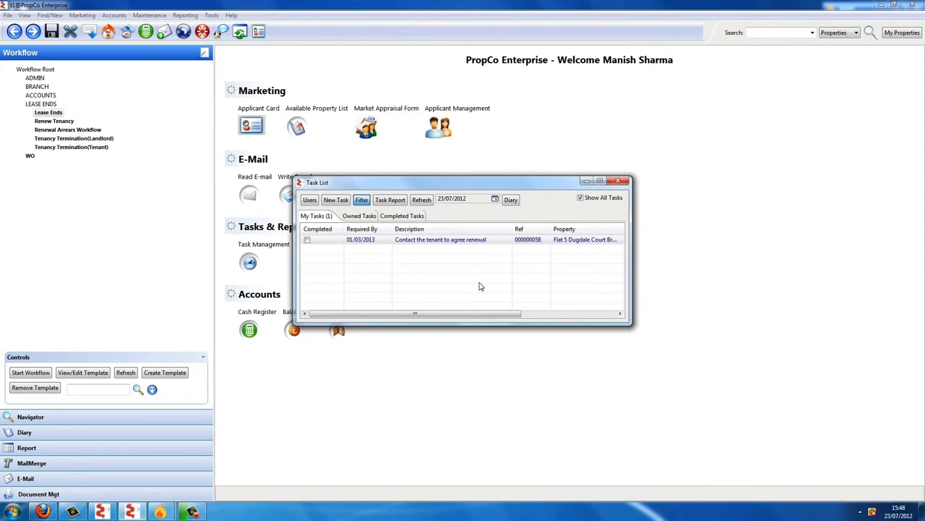
{"action": "left_click", "coordinate": [458, 244]}
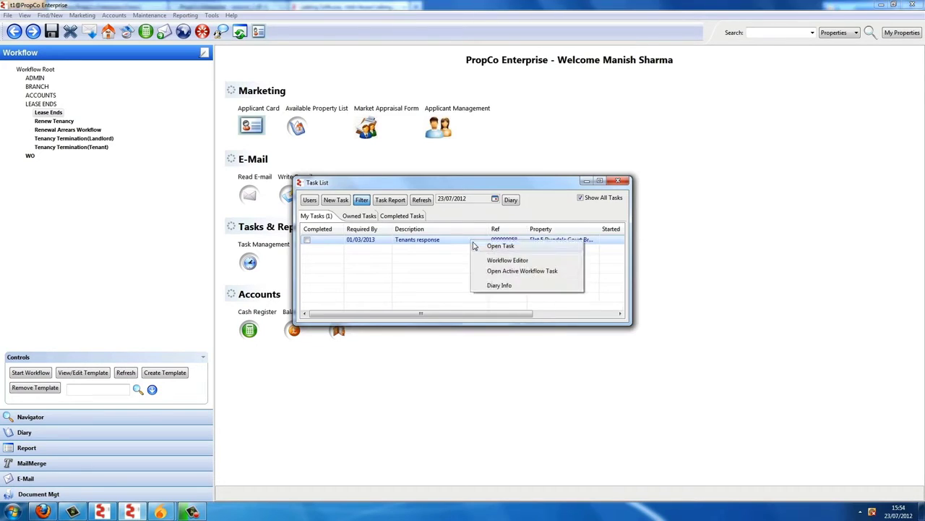
{"action": "left_click", "coordinate": [520, 242]}
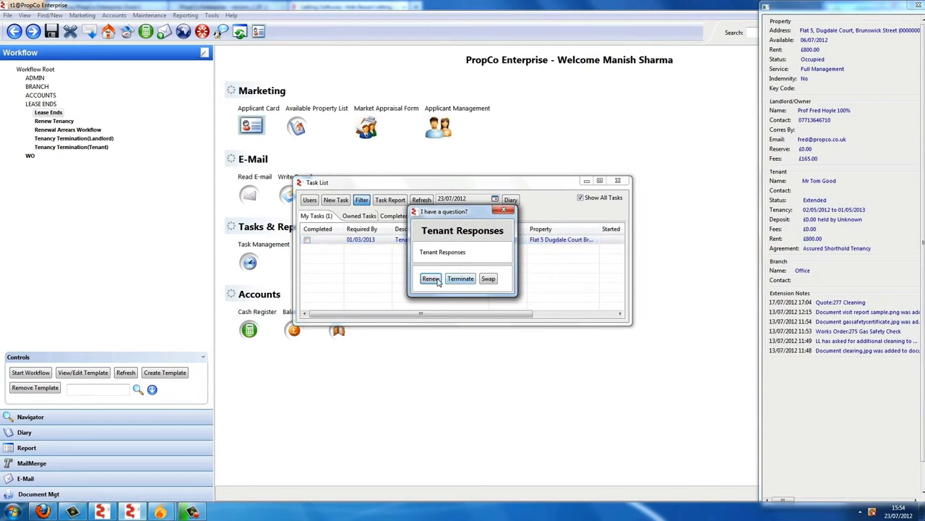
{"action": "left_click", "coordinate": [461, 279]}
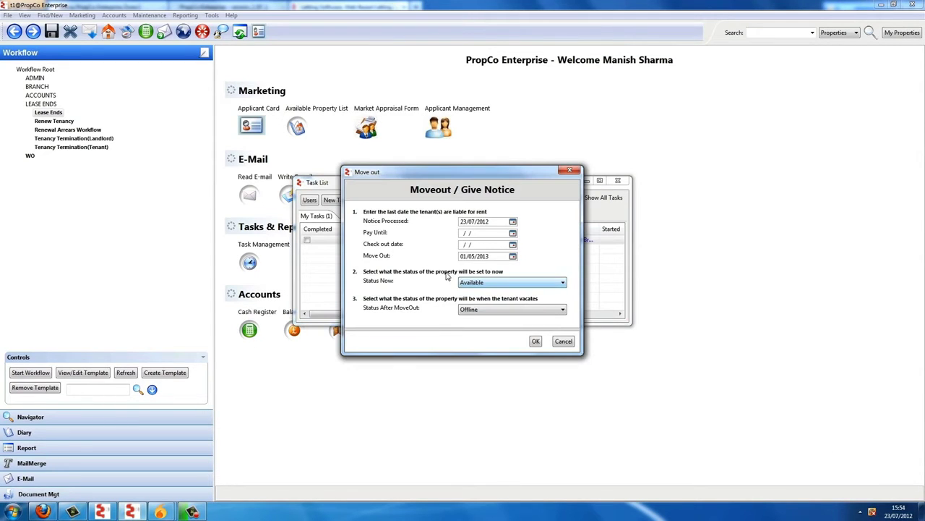
Set the Pay Until date to 01/05/2013 in the Moveout / Give Notice form
{"action": "left_click", "coordinate": [512, 222]}
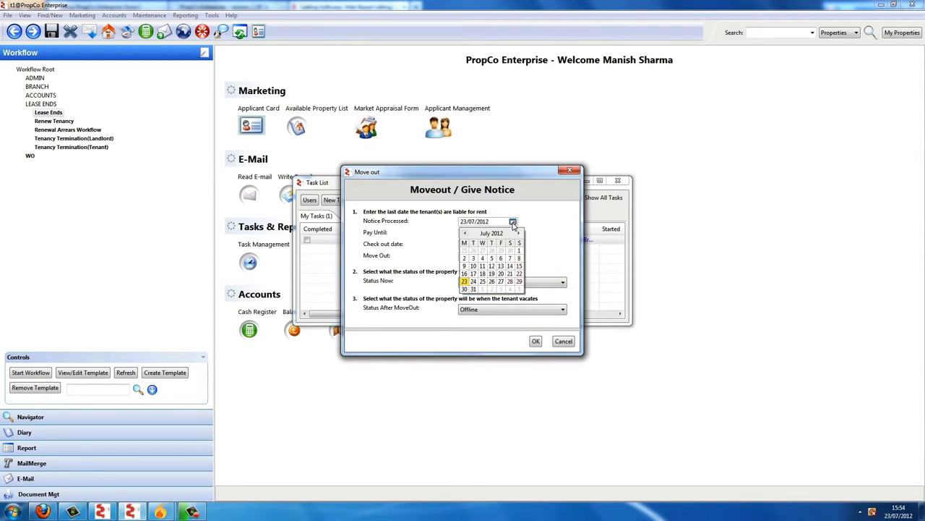
{"action": "left_click", "coordinate": [470, 246]}
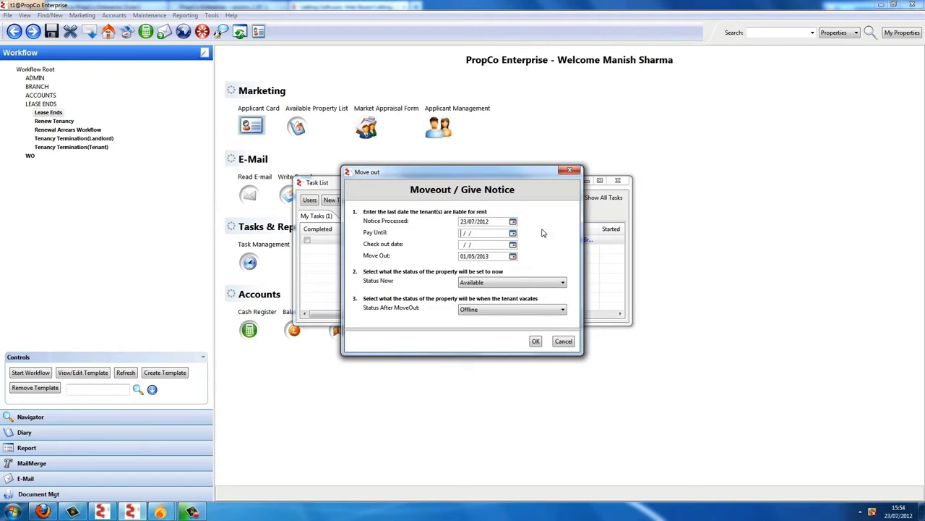
{"action": "left_click", "coordinate": [513, 233]}
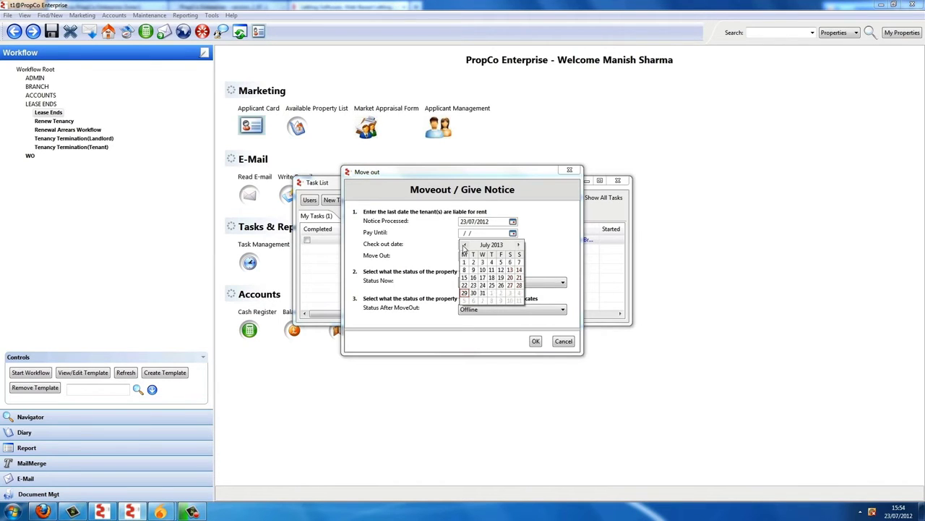
{"action": "left_click", "coordinate": [465, 246]}
{"action": "left_click", "coordinate": [465, 245]}
{"action": "left_click", "coordinate": [483, 262]}
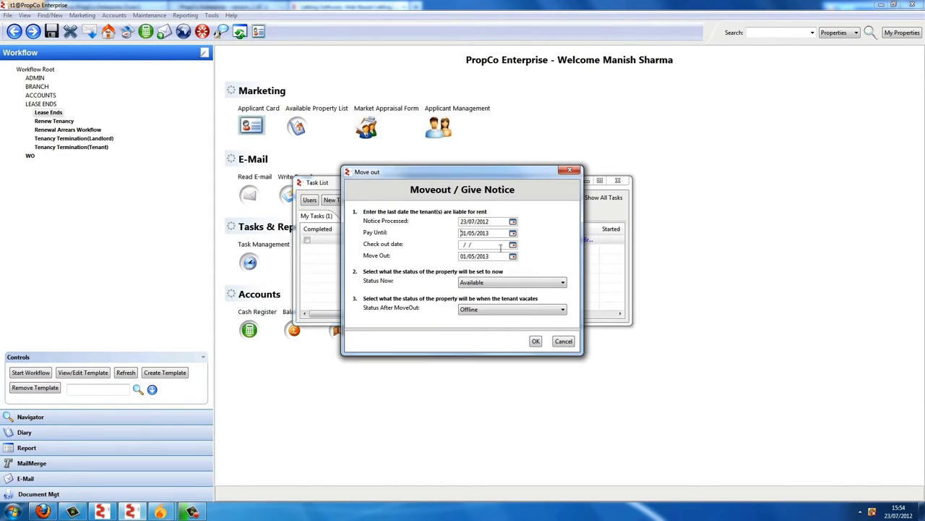
Set the current property status to Avail. In Future and the status after move-out to Available, and complete the move-out
{"action": "left_click", "coordinate": [517, 283]}
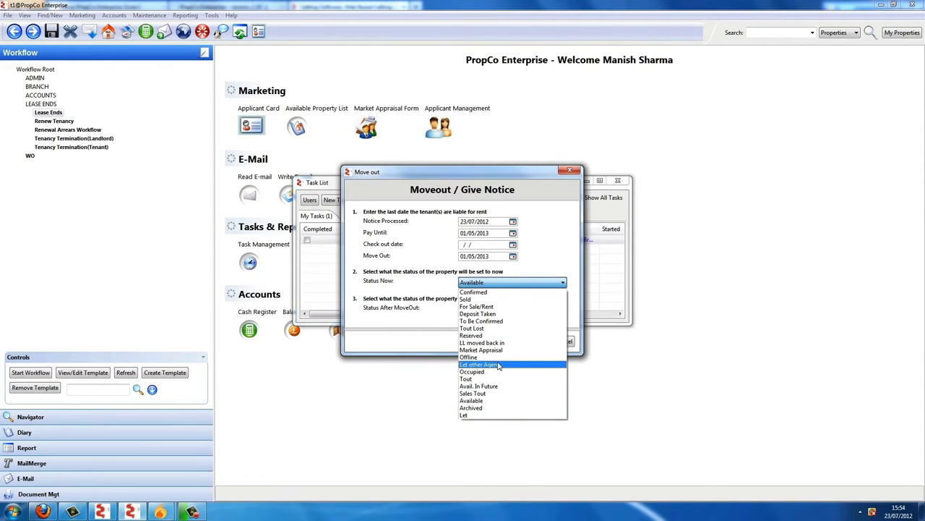
{"action": "left_click", "coordinate": [478, 386]}
{"action": "left_click", "coordinate": [499, 309]}
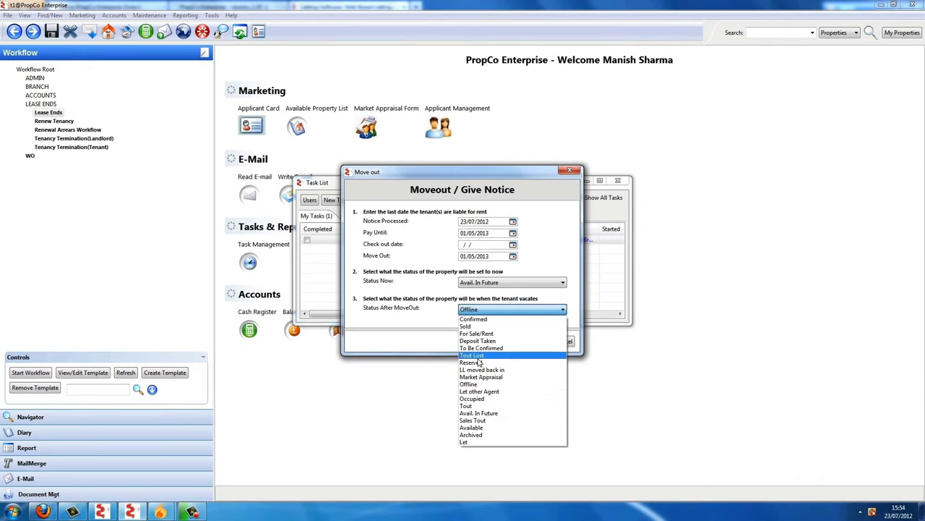
{"action": "left_click", "coordinate": [474, 427]}
{"action": "left_click", "coordinate": [536, 341]}
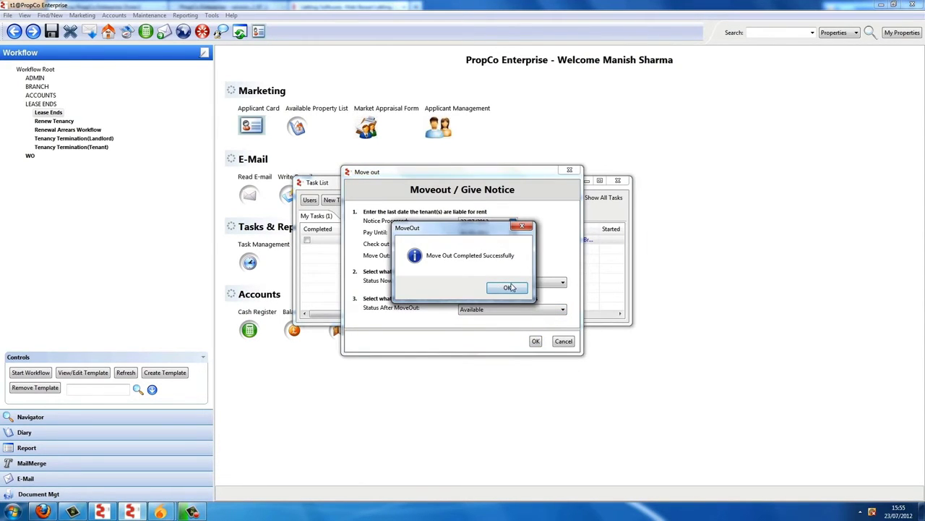
{"action": "left_click", "coordinate": [512, 287]}
Check the primary tenant's updated tenancy status in the property's tenant records
{"action": "left_click", "coordinate": [127, 418]}
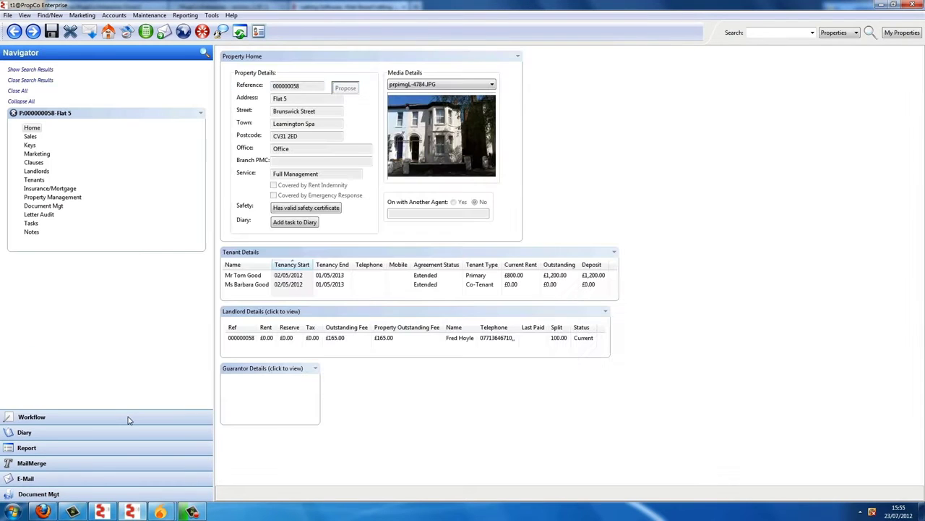
{"action": "left_click", "coordinate": [34, 179]}
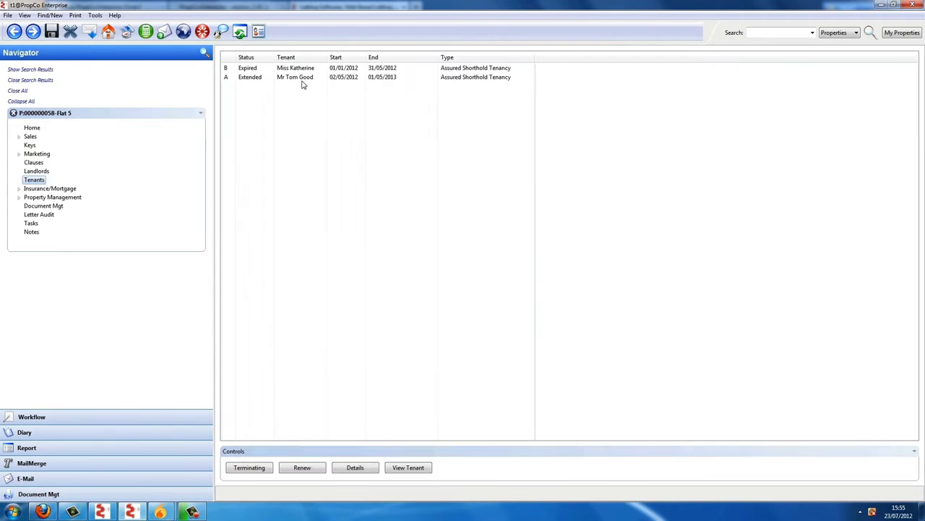
{"action": "left_click", "coordinate": [252, 81]}
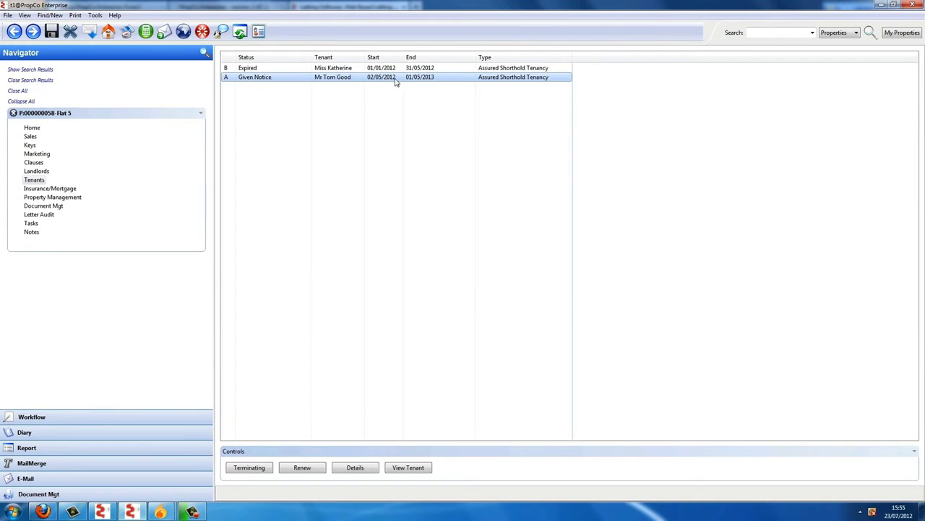
Open the Workflow Editor for the Office property listed under the Lease Ends workflow
{"action": "left_click", "coordinate": [29, 416]}
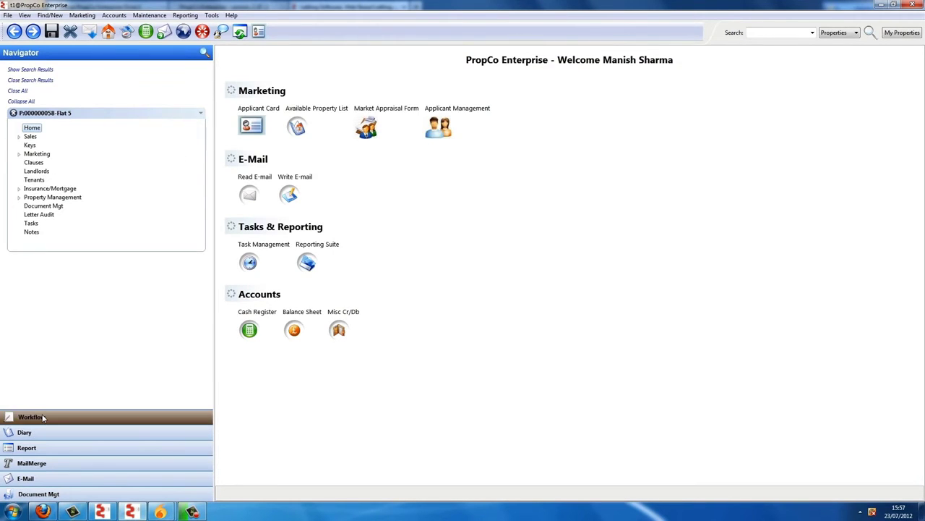
{"action": "left_click", "coordinate": [48, 114]}
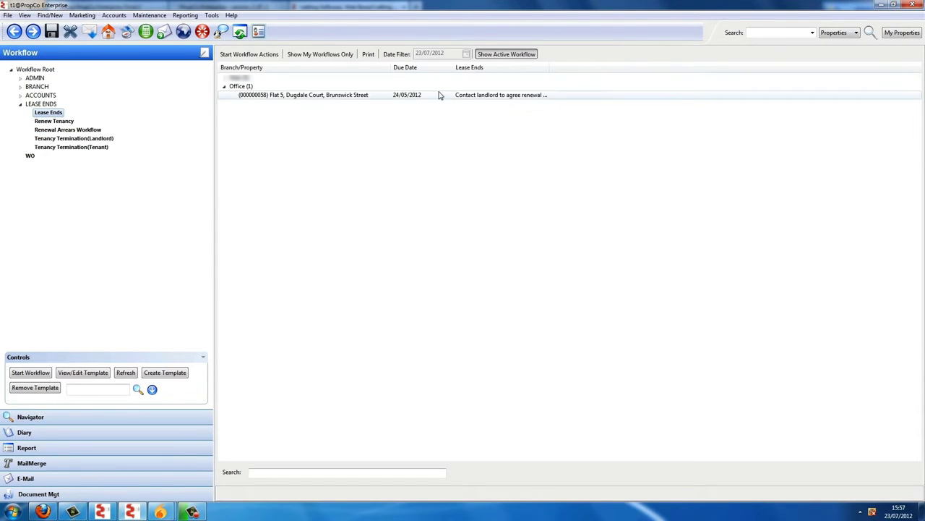
{"action": "left_click", "coordinate": [416, 101]}
{"action": "right_click", "coordinate": [349, 99]}
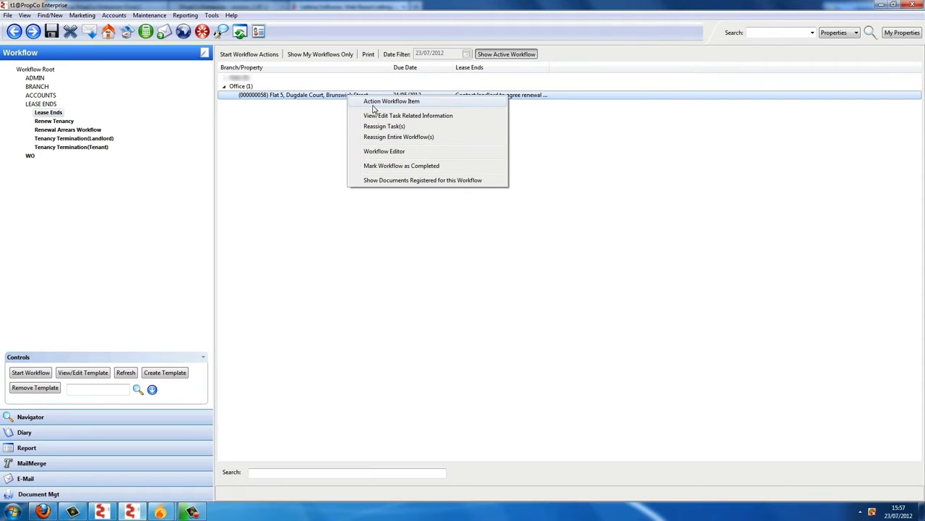
{"action": "left_click", "coordinate": [384, 151]}
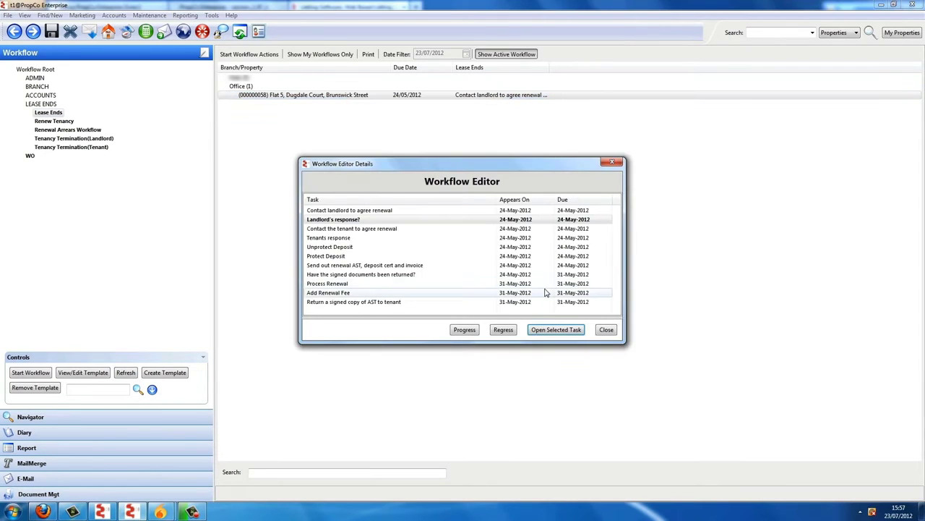
Answer the tenant response task with Renew, close the tenancy renewal letter, and progress the workflow past Protect Deposit
{"action": "left_click", "coordinate": [550, 332]}
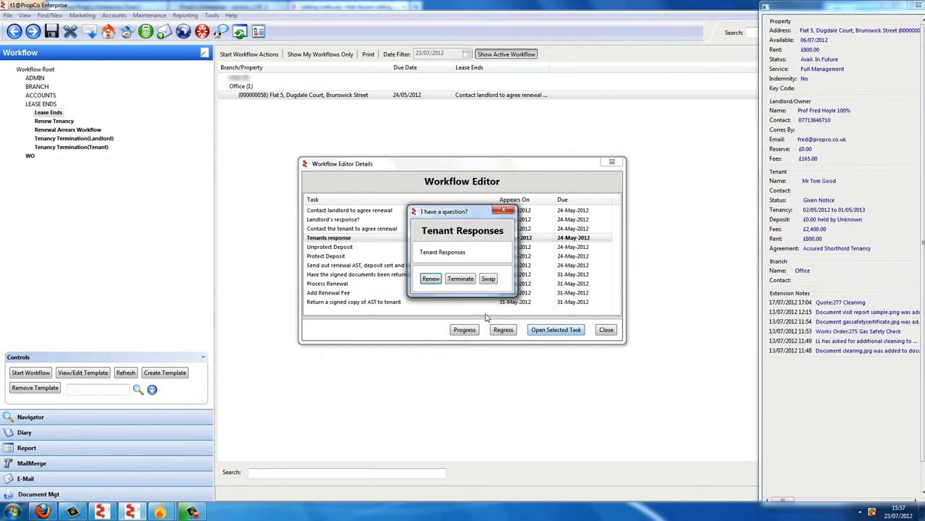
{"action": "left_click", "coordinate": [431, 279]}
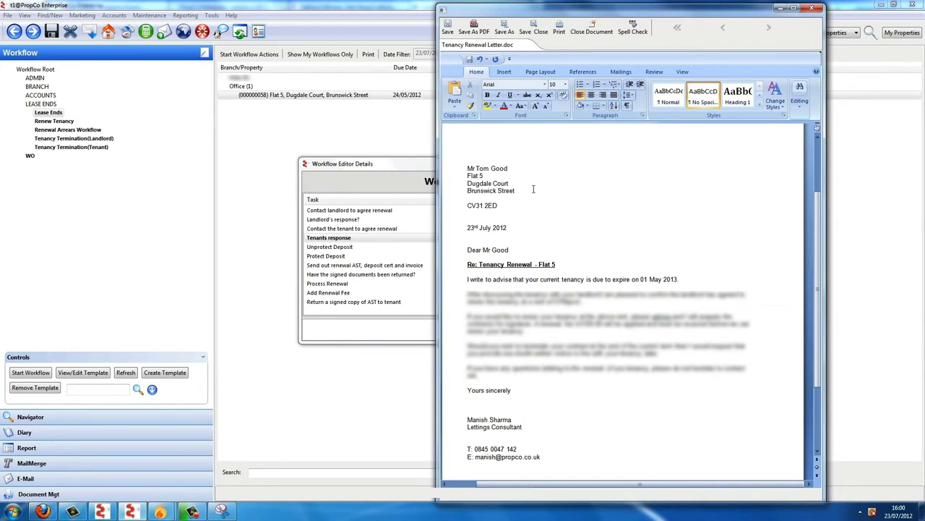
{"action": "left_click", "coordinate": [811, 8]}
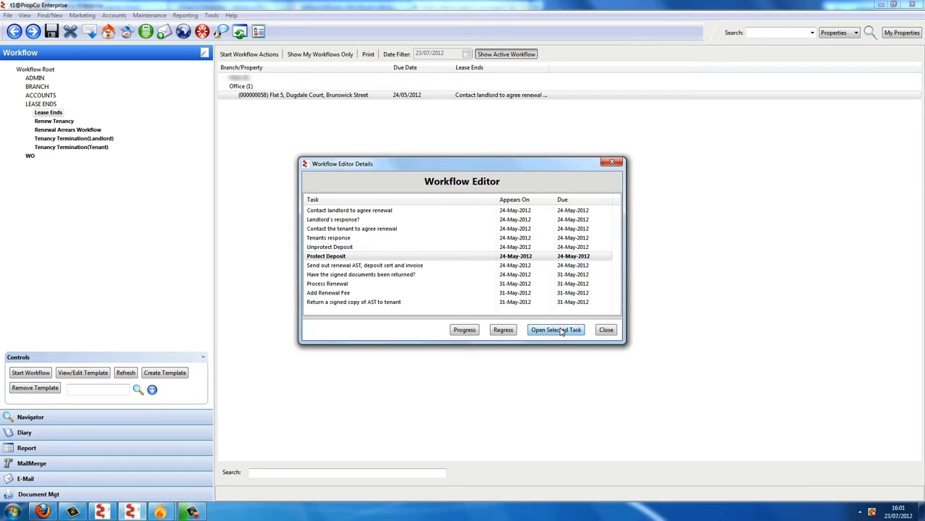
{"action": "left_click", "coordinate": [466, 331]}
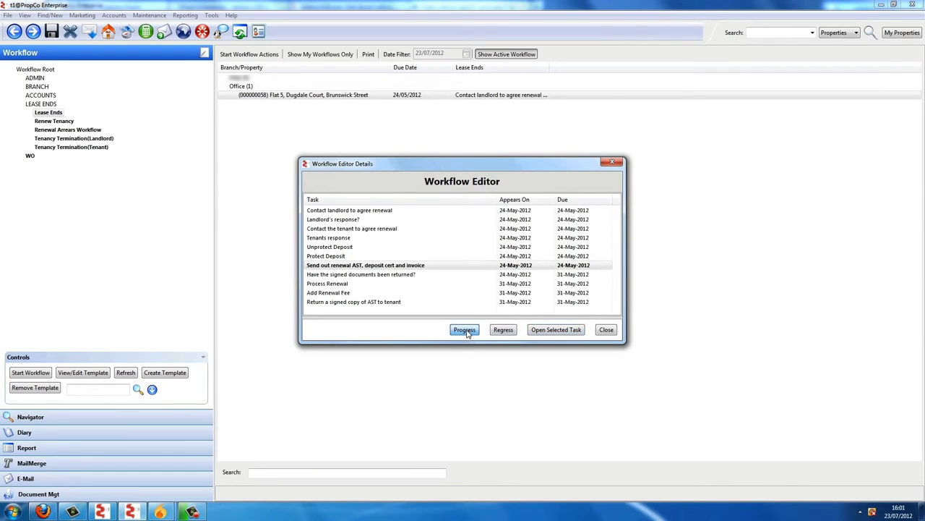
Open the task for sending out the renewal AST, review the generated tenancy agreement, and close it
{"action": "left_click", "coordinate": [561, 331]}
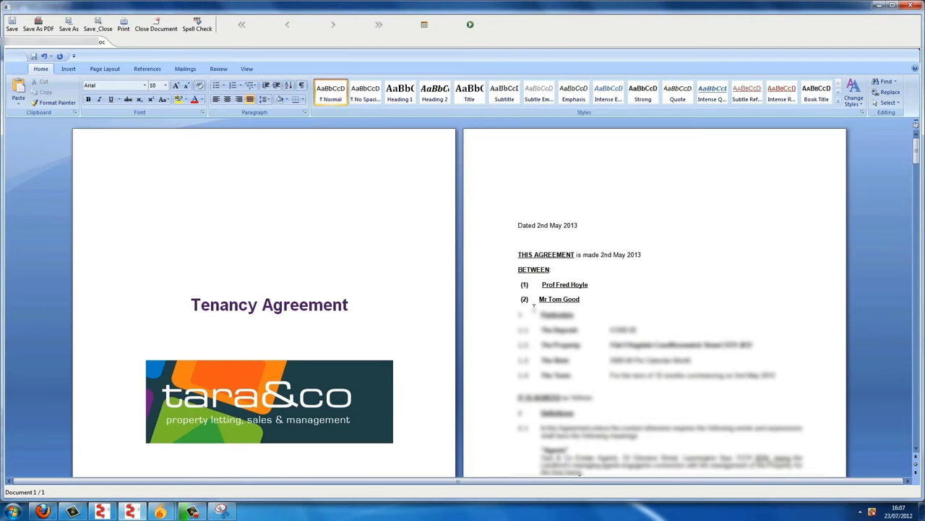
{"action": "scroll", "coordinate": [536, 326], "scroll_direction": "down", "scroll_amount": 4}
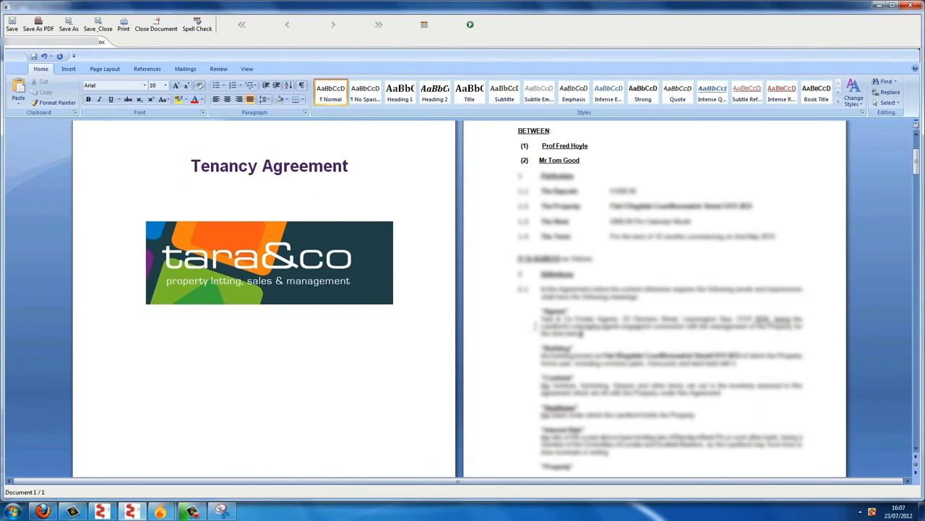
{"action": "scroll", "coordinate": [536, 326], "scroll_direction": "down", "scroll_amount": 2}
{"action": "scroll", "coordinate": [536, 325], "scroll_direction": "up", "scroll_amount": 6}
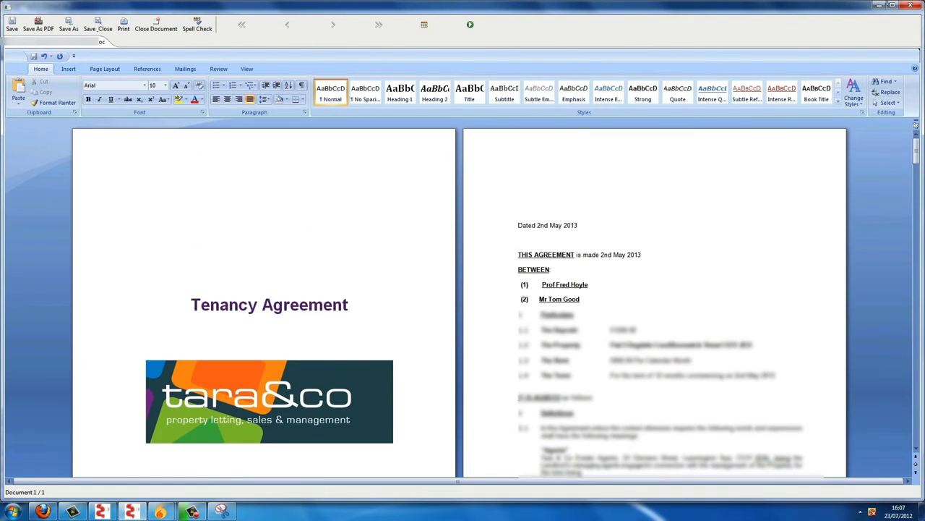
{"action": "left_click", "coordinate": [911, 5]}
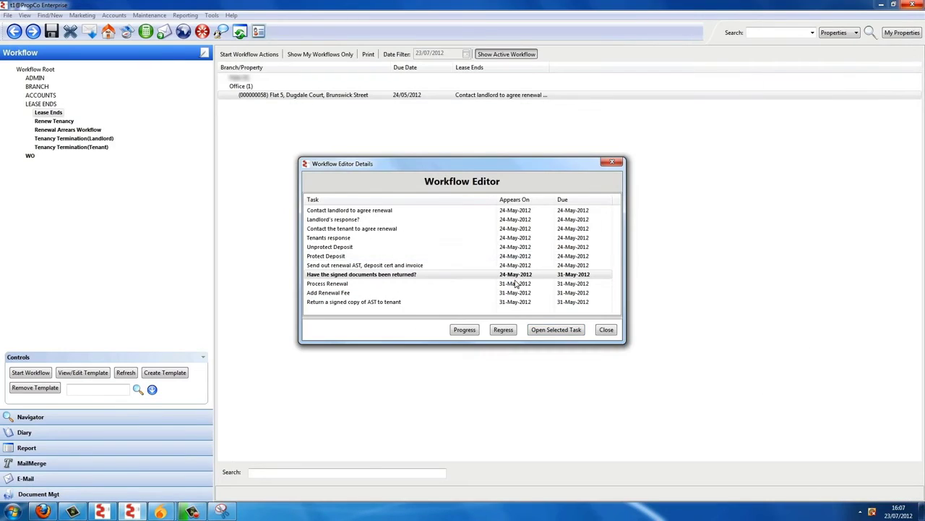
Process the renewal as an Assured Shorthold Tenancy starting 02/05/2013, with a rent of 750 and a moveout date of 01/11/2013
{"action": "left_click", "coordinate": [392, 284]}
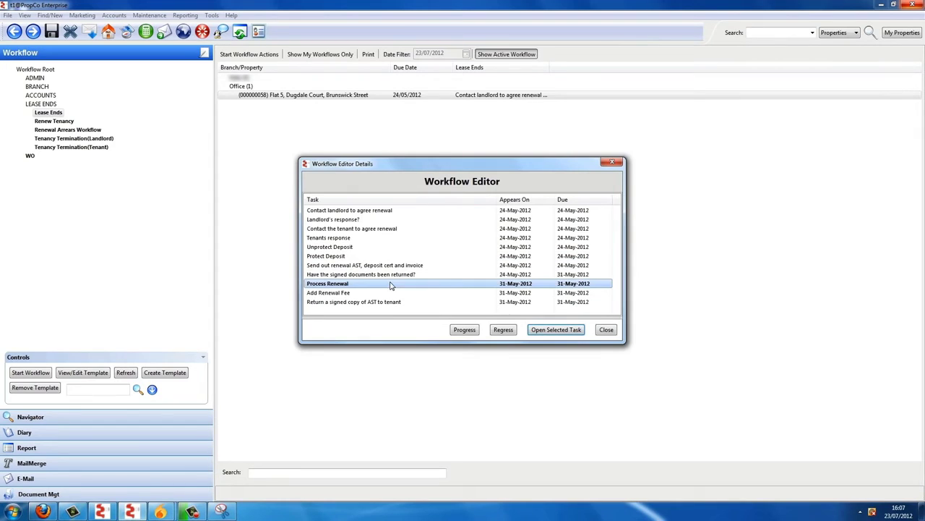
{"action": "left_click", "coordinate": [556, 331]}
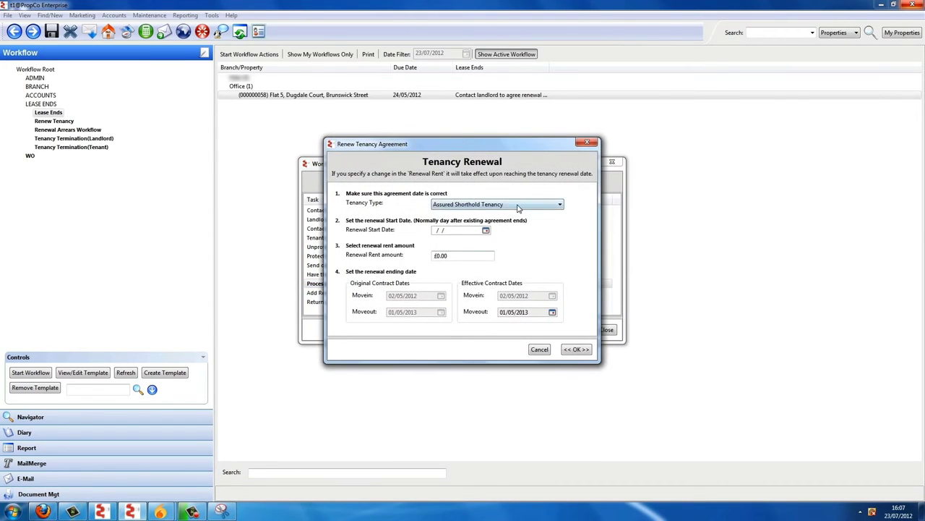
{"action": "left_click", "coordinate": [518, 205]}
{"action": "left_click", "coordinate": [517, 208]}
{"action": "left_click", "coordinate": [486, 231]}
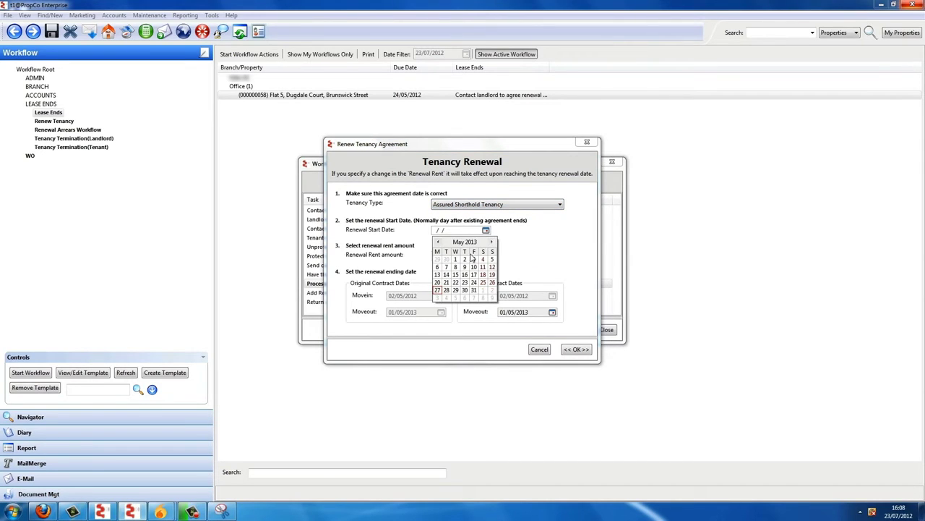
{"action": "left_click", "coordinate": [468, 259]}
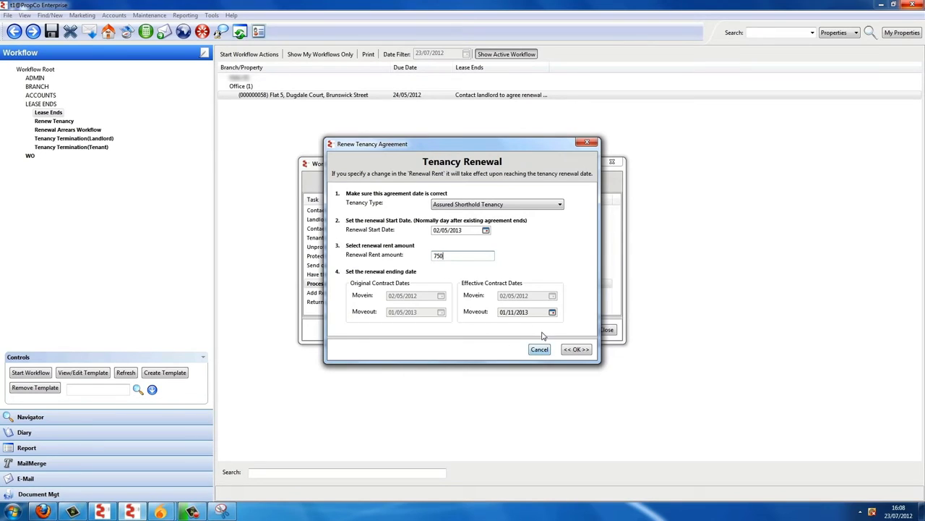
{"action": "left_click", "coordinate": [574, 350]}
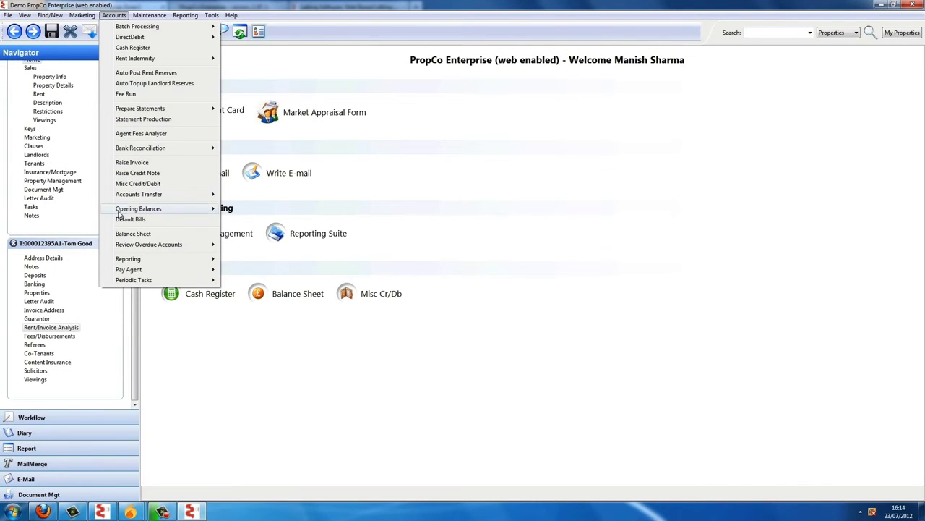
Open the overdue tenants letters list and examine the rent due on the entry that is 83 days over
{"action": "mouse_move", "coordinate": [128, 245]}
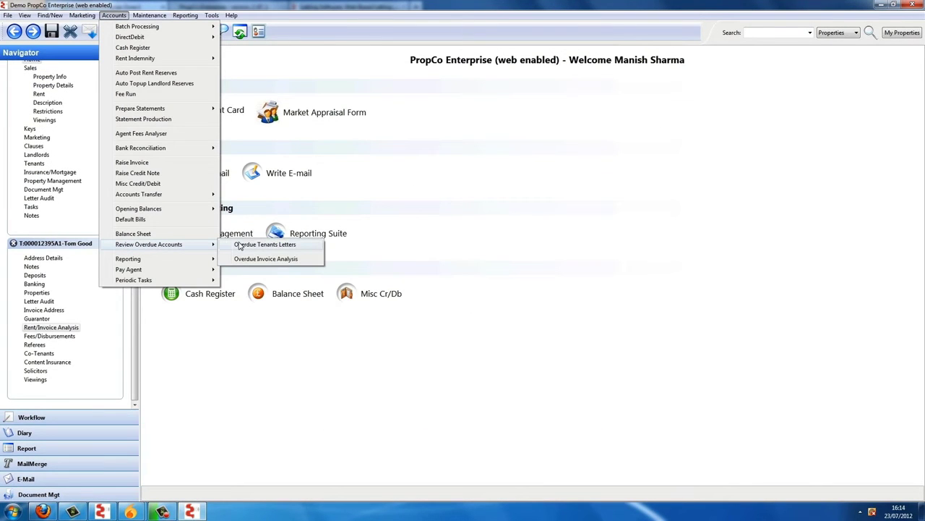
{"action": "left_click", "coordinate": [295, 248]}
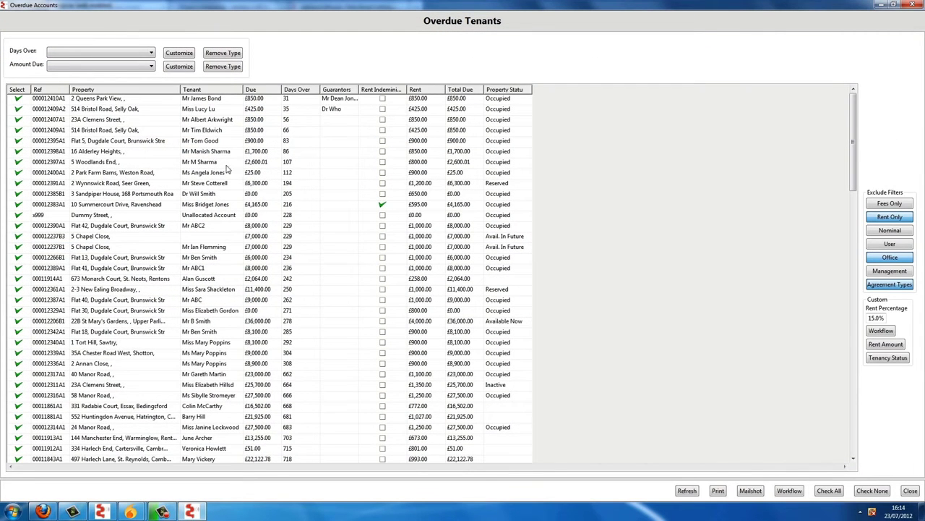
{"action": "left_click", "coordinate": [191, 153]}
{"action": "left_click", "coordinate": [170, 144]}
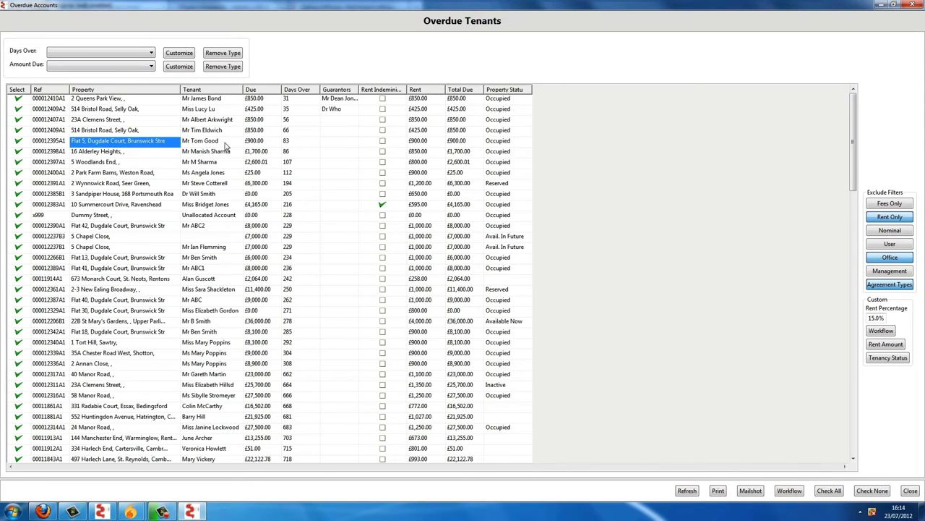
{"action": "left_click", "coordinate": [258, 143]}
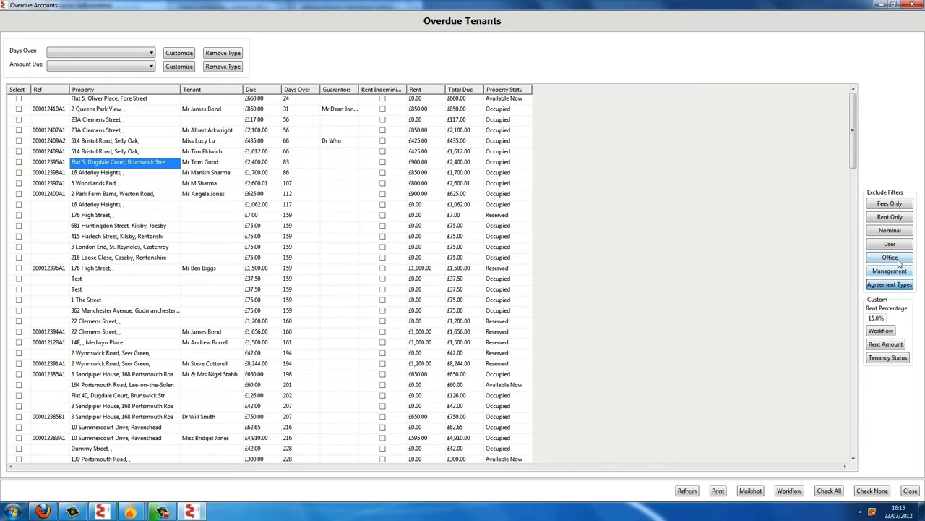
Filter the overdue tenants list to include only the (MAI) Branch office
{"action": "left_click", "coordinate": [897, 261]}
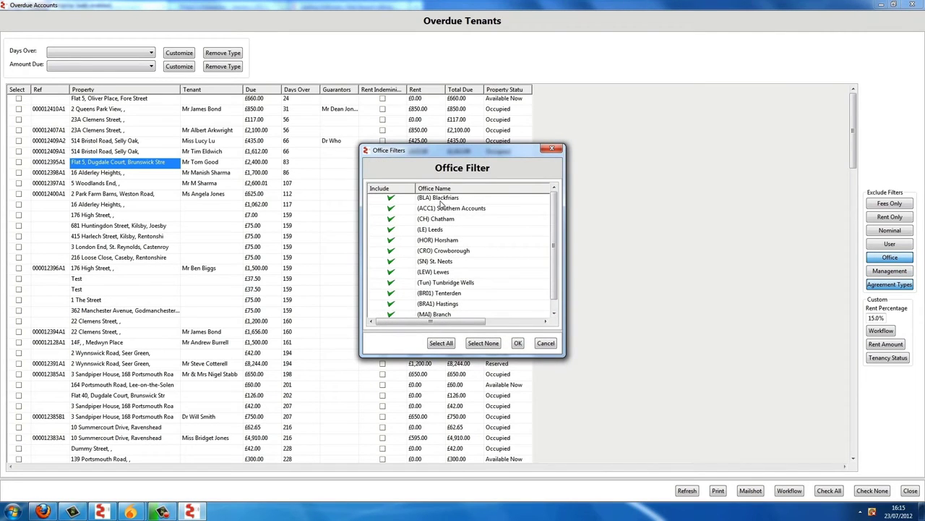
{"action": "left_click", "coordinate": [477, 343]}
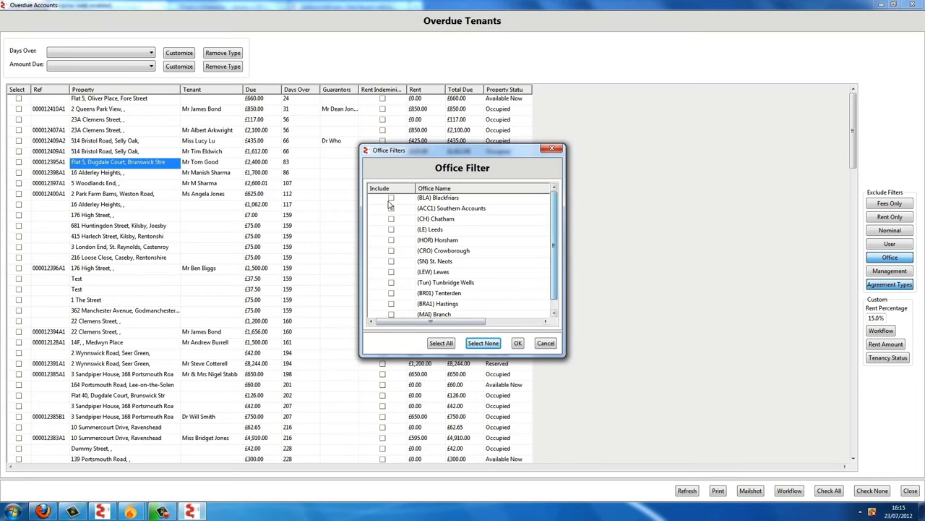
{"action": "scroll", "coordinate": [554, 252], "scroll_direction": "down", "scroll_amount": 1}
{"action": "left_click", "coordinate": [390, 304]}
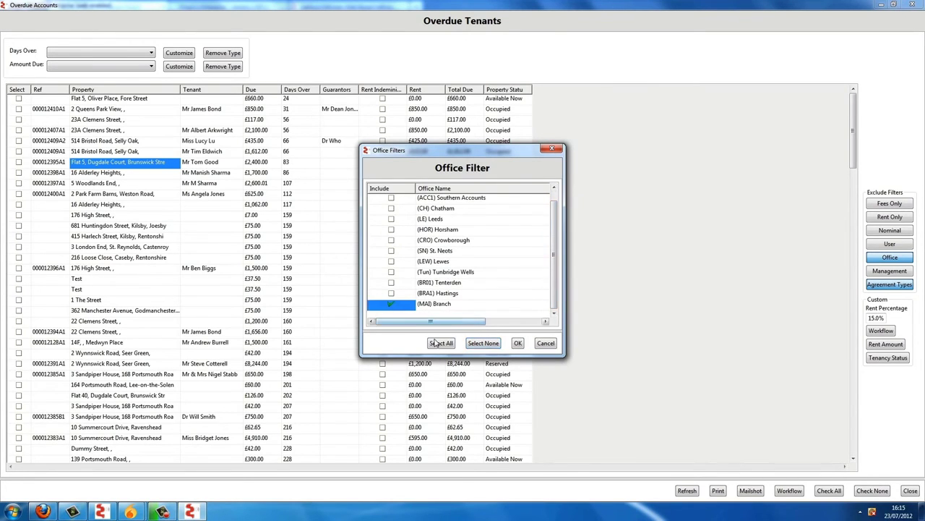
{"action": "left_click", "coordinate": [518, 343]}
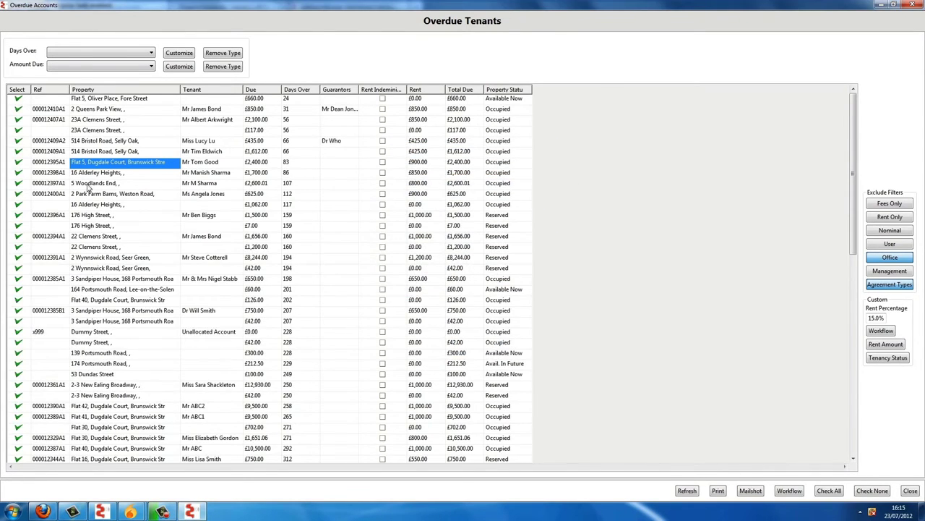
Start the 7.0 Start Arrears Workflow template from England's Tenant Arrears group for the ticked overdue tenants
{"action": "left_click", "coordinate": [788, 491]}
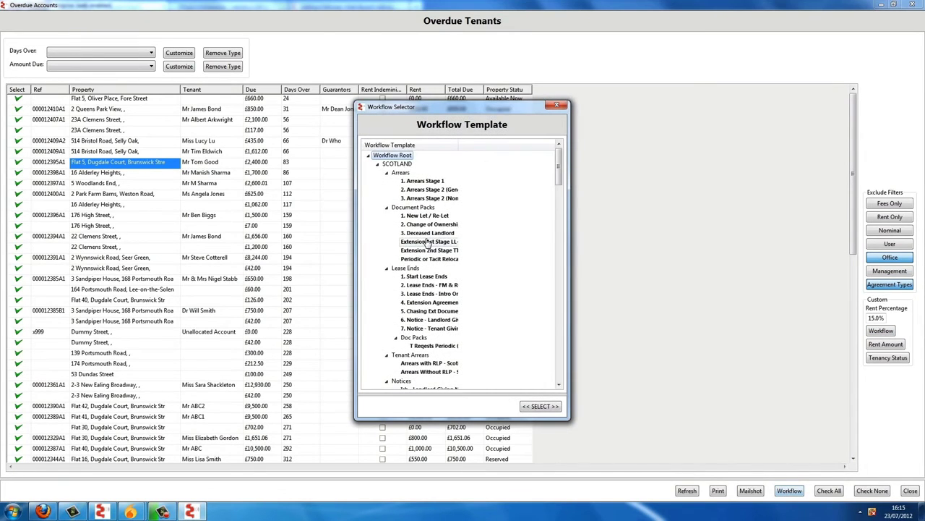
{"action": "left_click", "coordinate": [377, 164]}
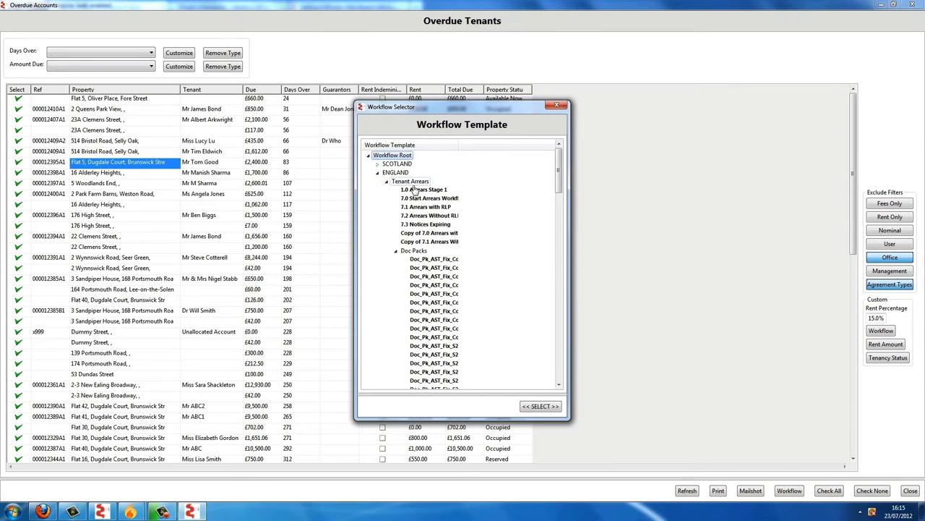
{"action": "left_click", "coordinate": [419, 199]}
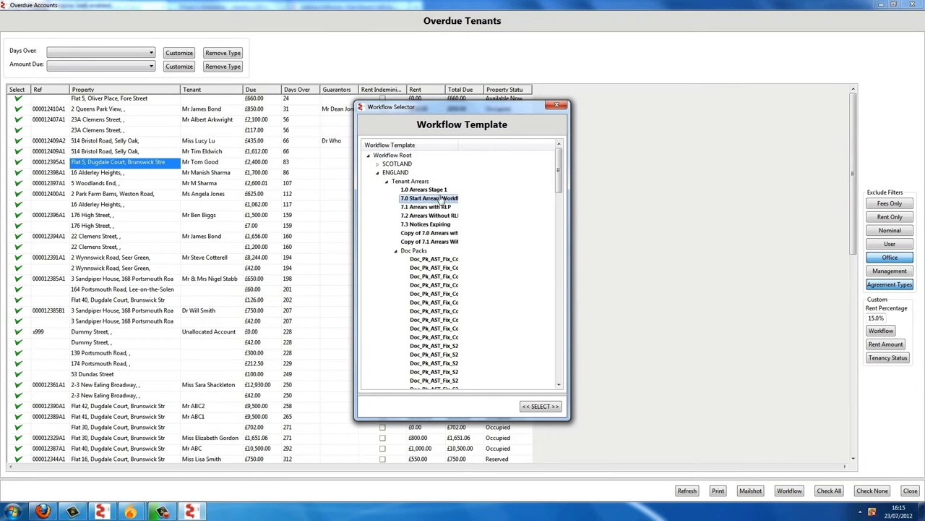
{"action": "left_click", "coordinate": [540, 406]}
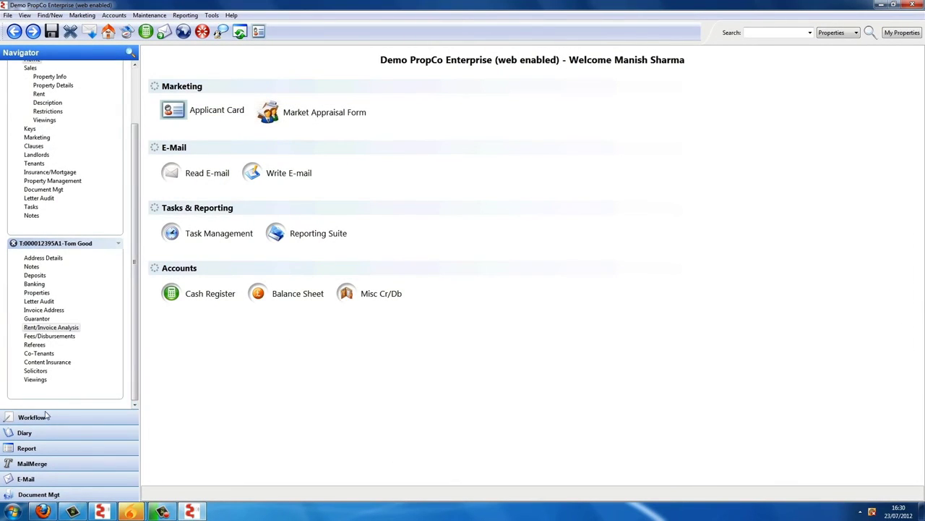
Complete the Check with Branch task in the arrears workflow, and open Send notice of intention, answering Yes to there being a guarantor
{"action": "left_click", "coordinate": [45, 416]}
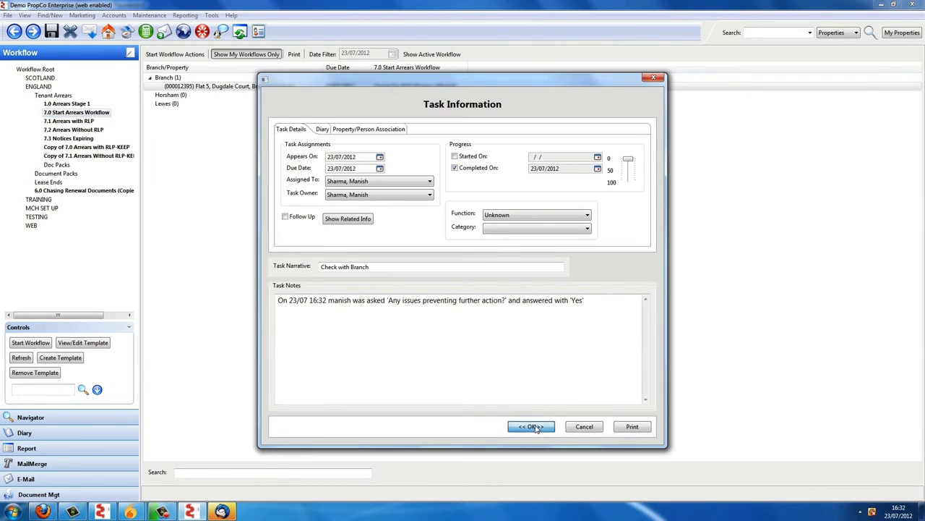
{"action": "left_click", "coordinate": [536, 427]}
{"action": "left_click", "coordinate": [434, 243]}
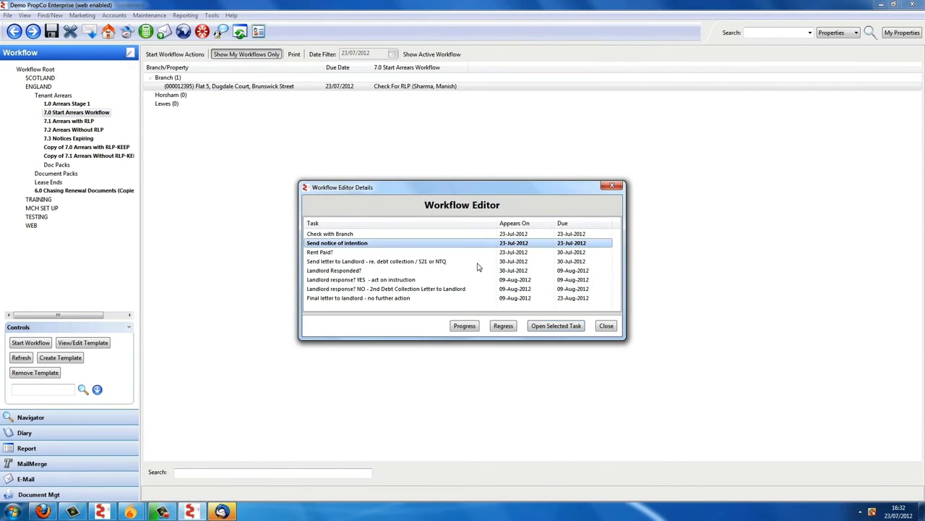
{"action": "left_click", "coordinate": [549, 329]}
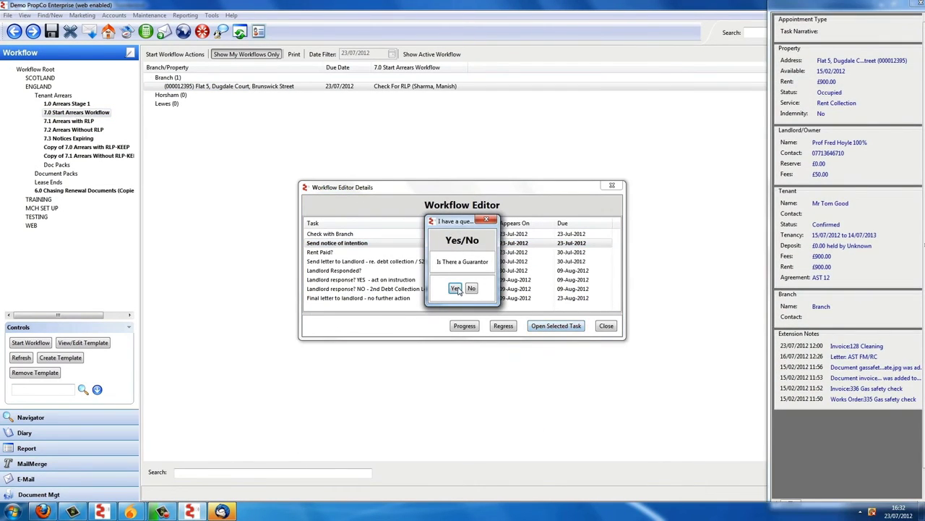
{"action": "left_click", "coordinate": [455, 288]}
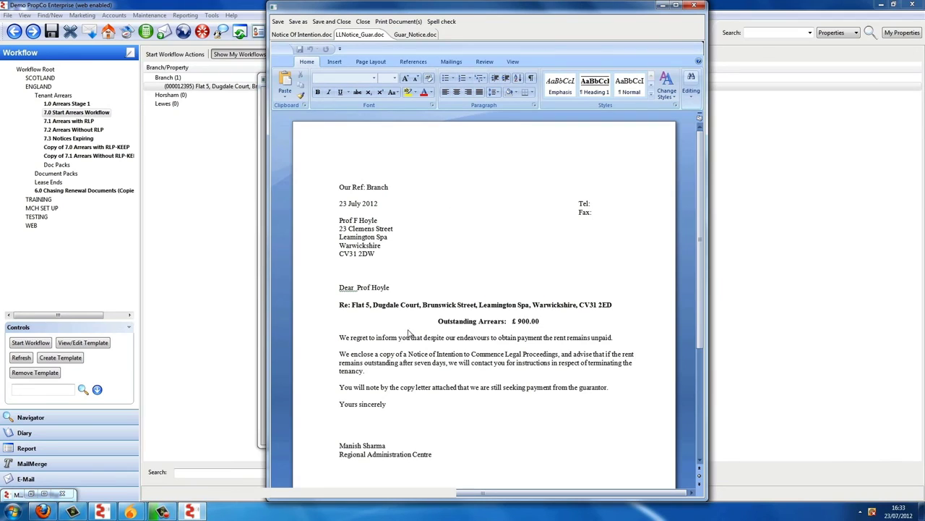
Review Notice Of Intention.doc, e-mail the letter to the landlord, and complete the Doc_Pack task
{"action": "left_click", "coordinate": [324, 36]}
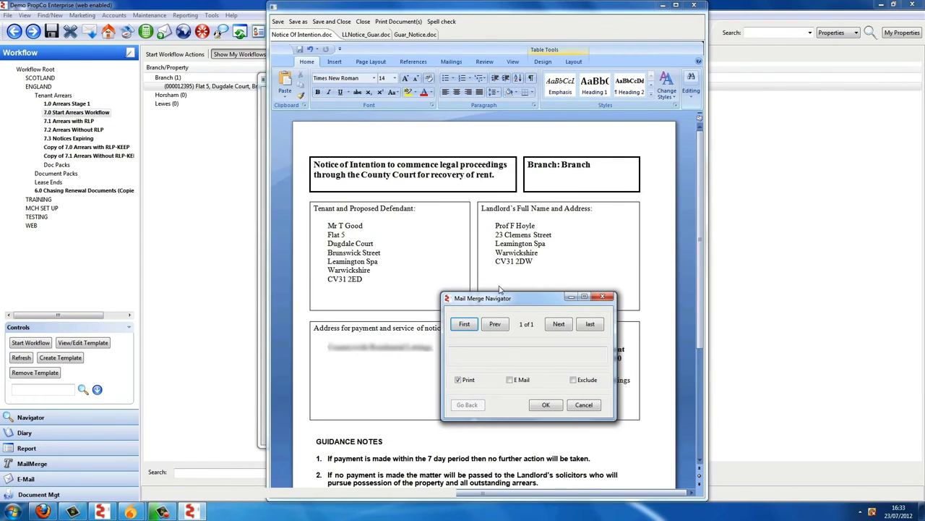
{"action": "left_click", "coordinate": [553, 403]}
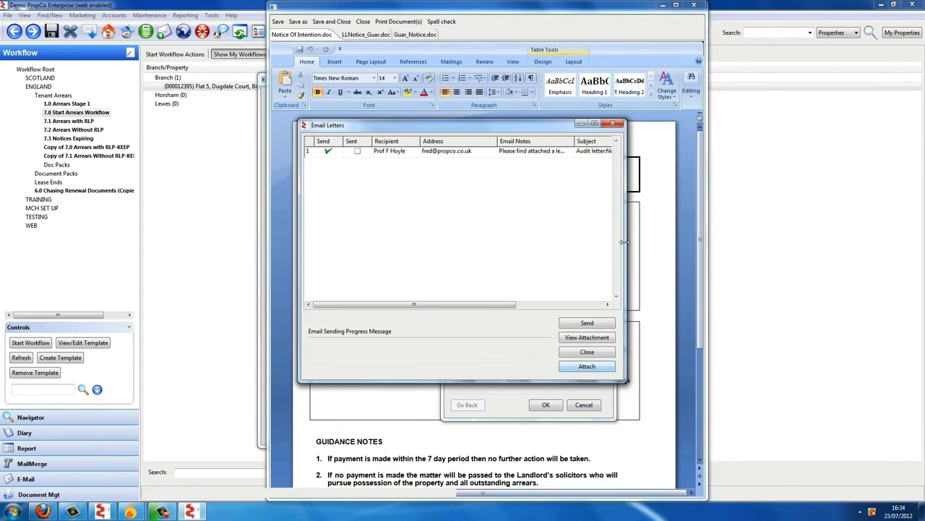
{"action": "left_click", "coordinate": [585, 325]}
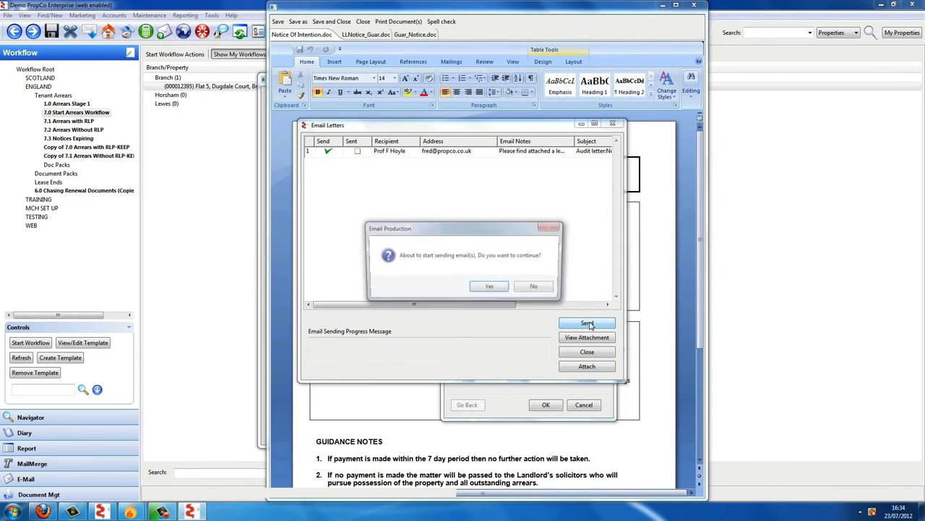
{"action": "left_click", "coordinate": [487, 290]}
{"action": "left_click_drag", "start_coordinate": [388, 350], "coordinate": [456, 351]}
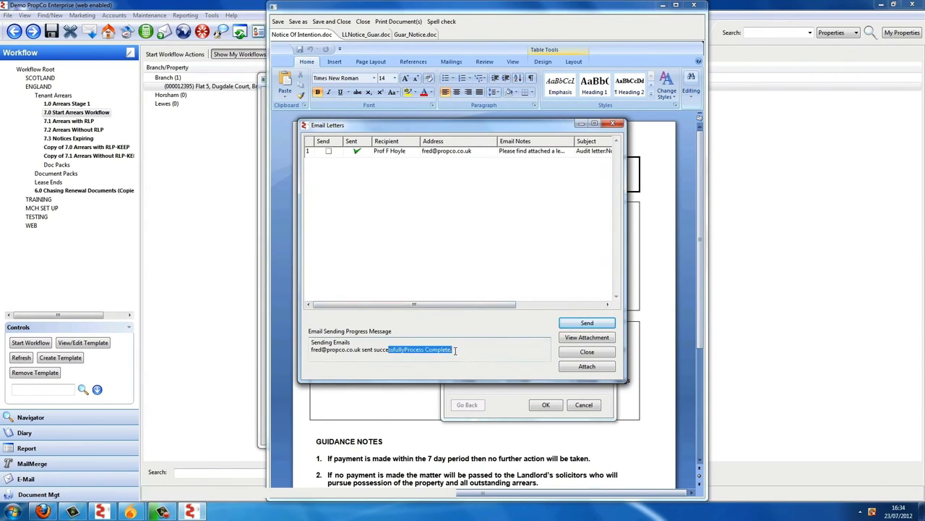
{"action": "left_click", "coordinate": [519, 347]}
{"action": "left_click", "coordinate": [594, 352]}
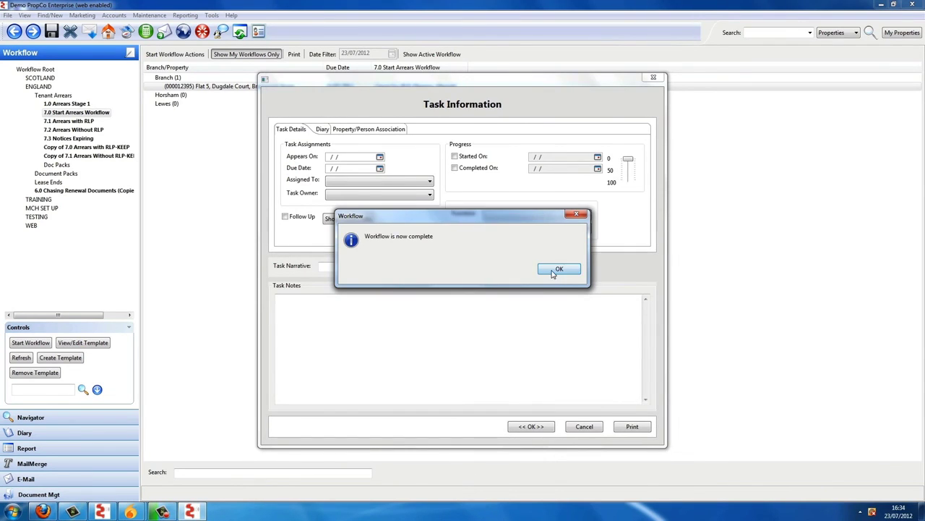
{"action": "left_click", "coordinate": [558, 270]}
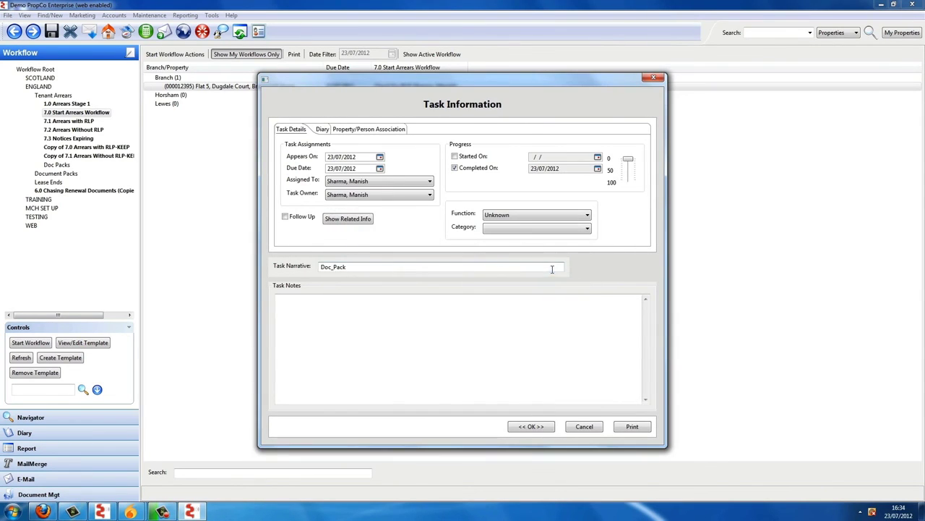
{"action": "left_click", "coordinate": [531, 426]}
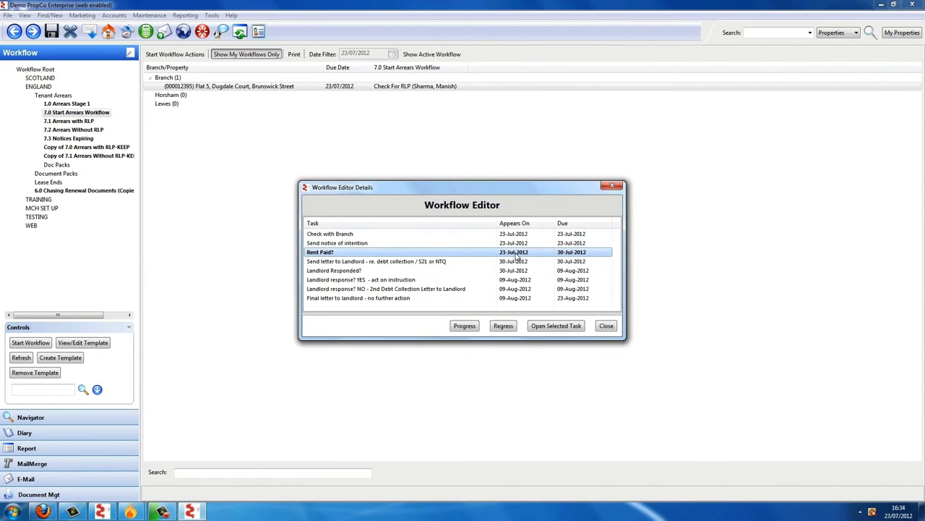
Answer the Rent Paid? task with Yes, complete it, and close the Workflow Editor
{"action": "left_click", "coordinate": [542, 326]}
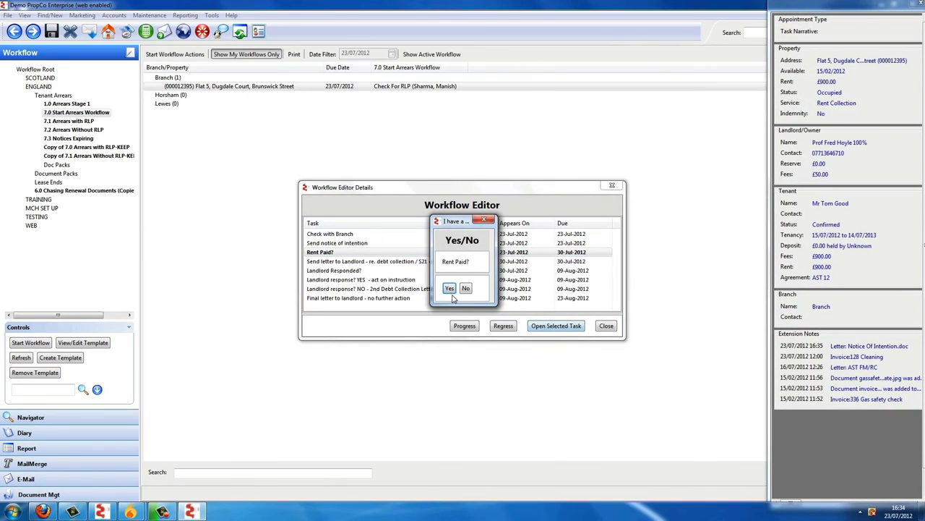
{"action": "left_click", "coordinate": [449, 288]}
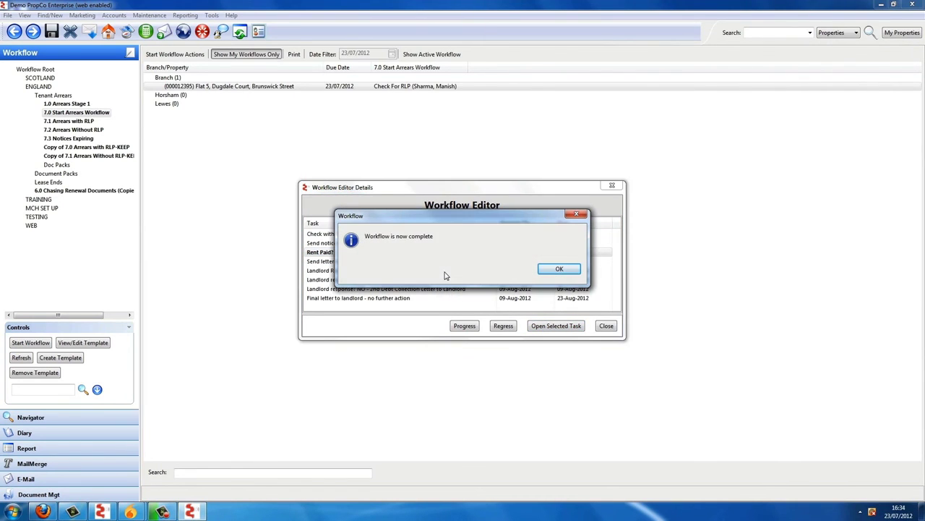
{"action": "left_click", "coordinate": [558, 269]}
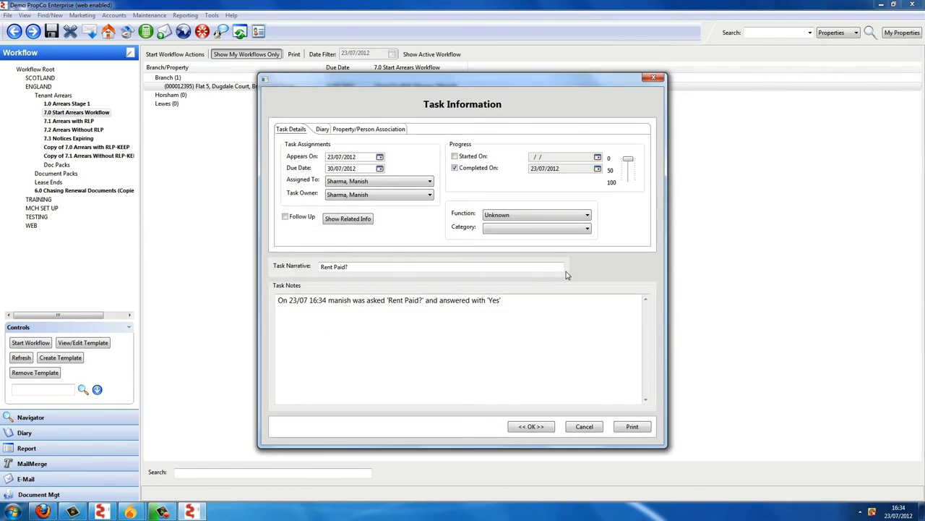
{"action": "left_click", "coordinate": [532, 425]}
{"action": "left_click", "coordinate": [606, 331]}
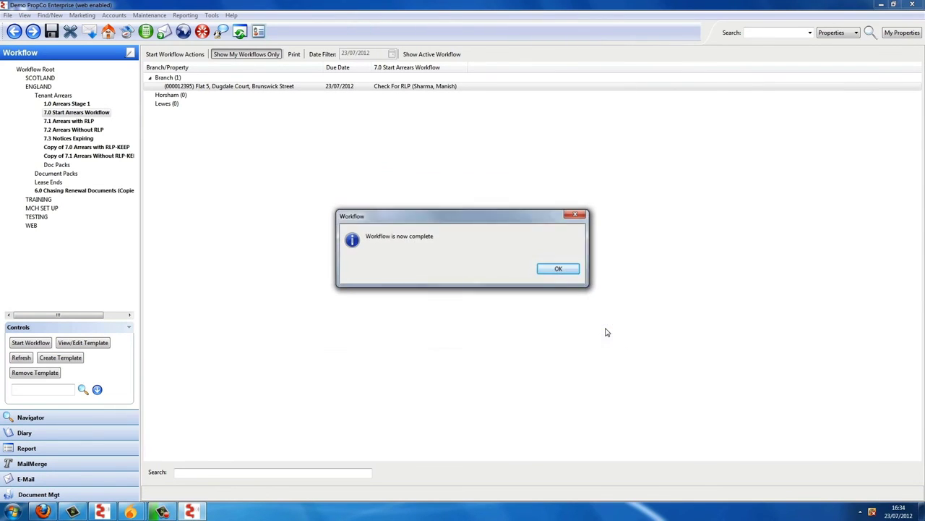